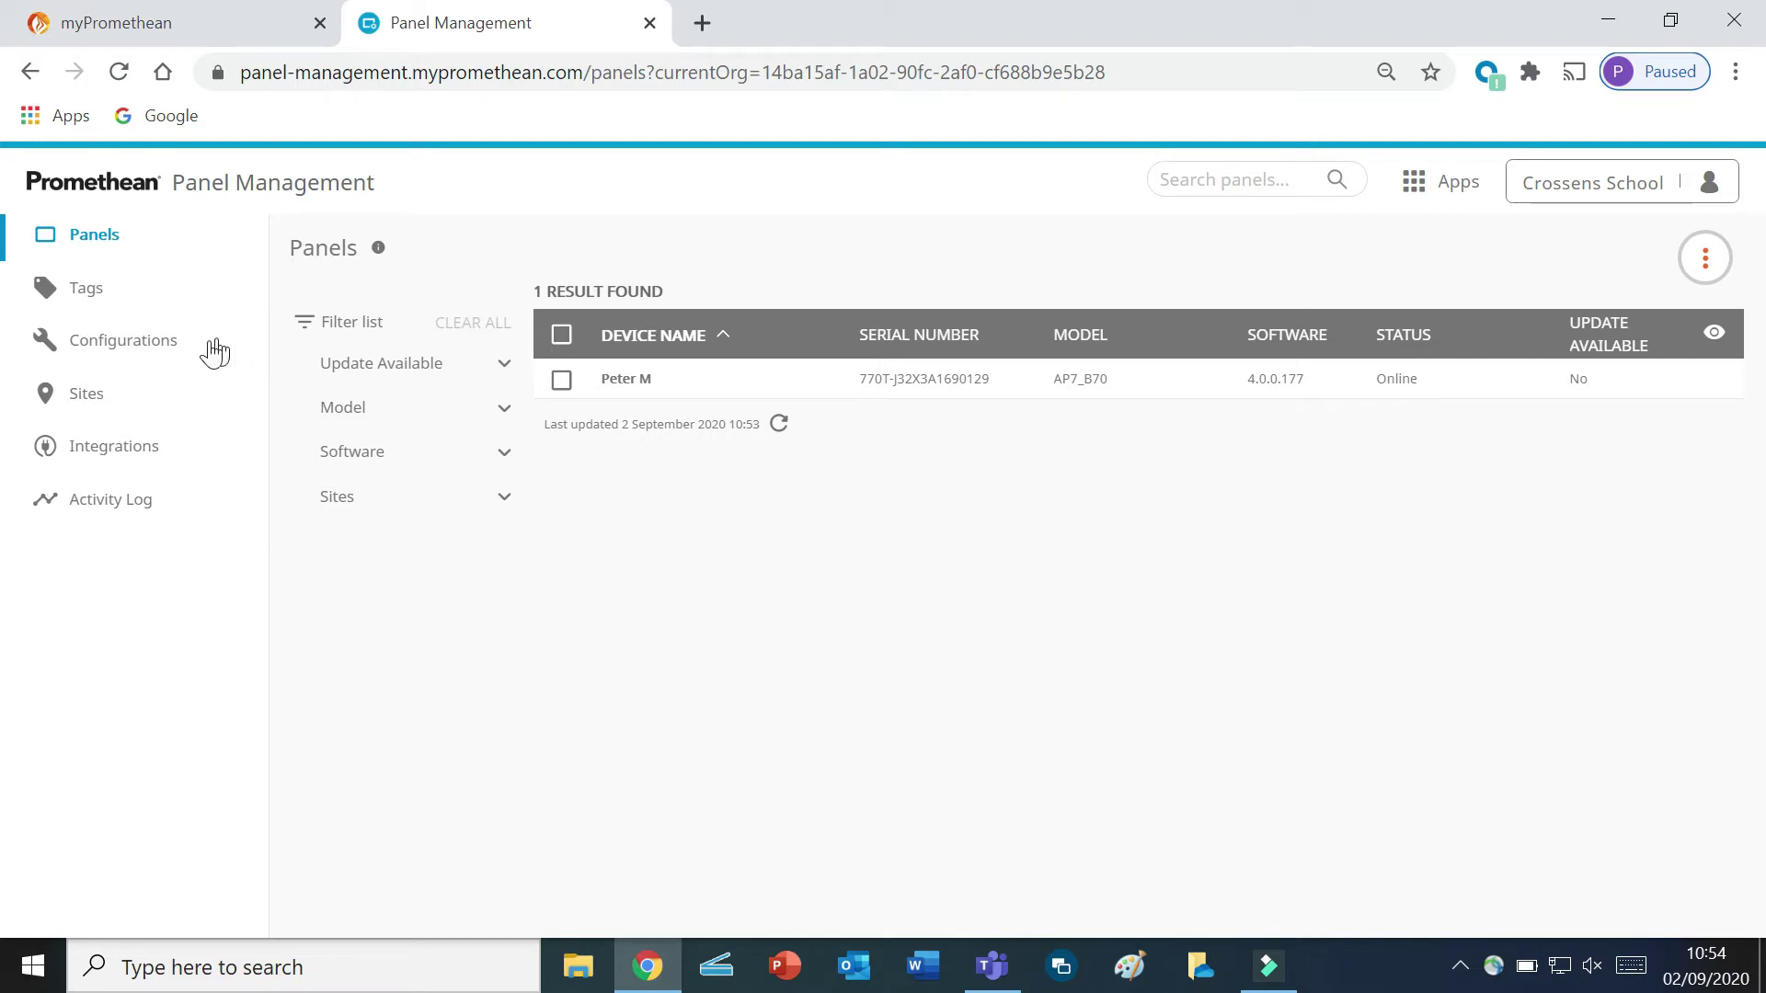
Create a new panel configuration named German with the description Config and save it
left_click(150, 342)
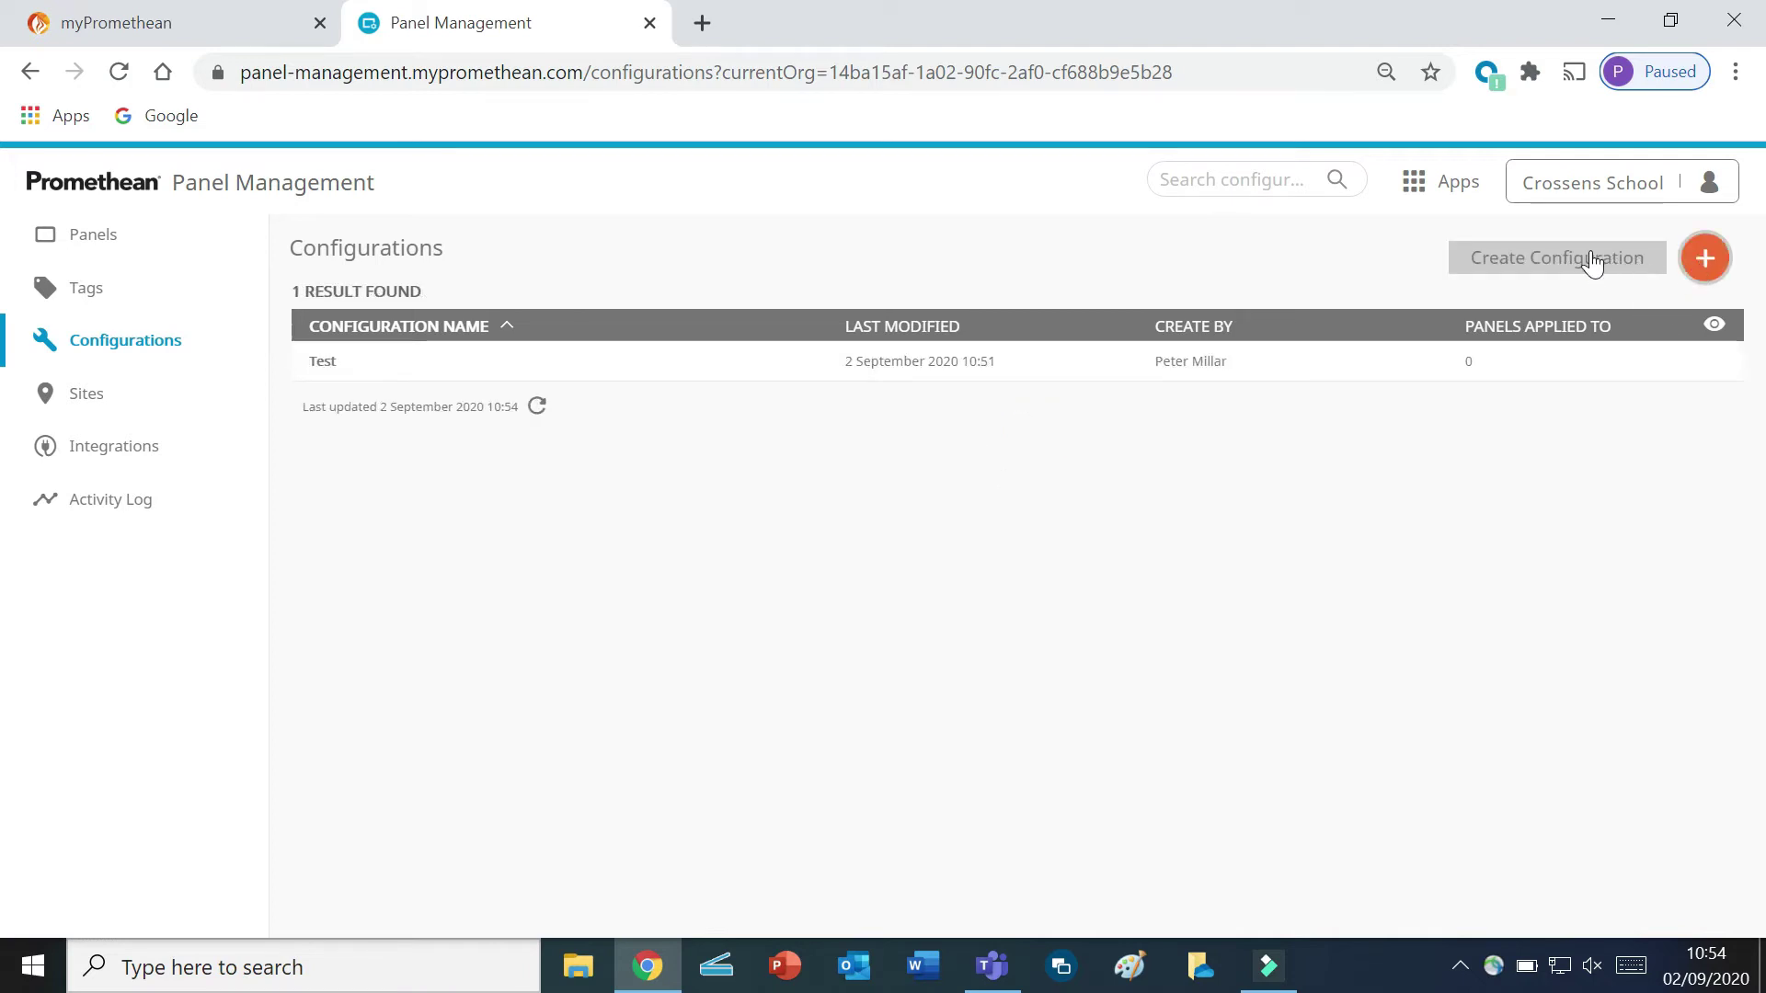
left_click(1592, 252)
left_click(1002, 388)
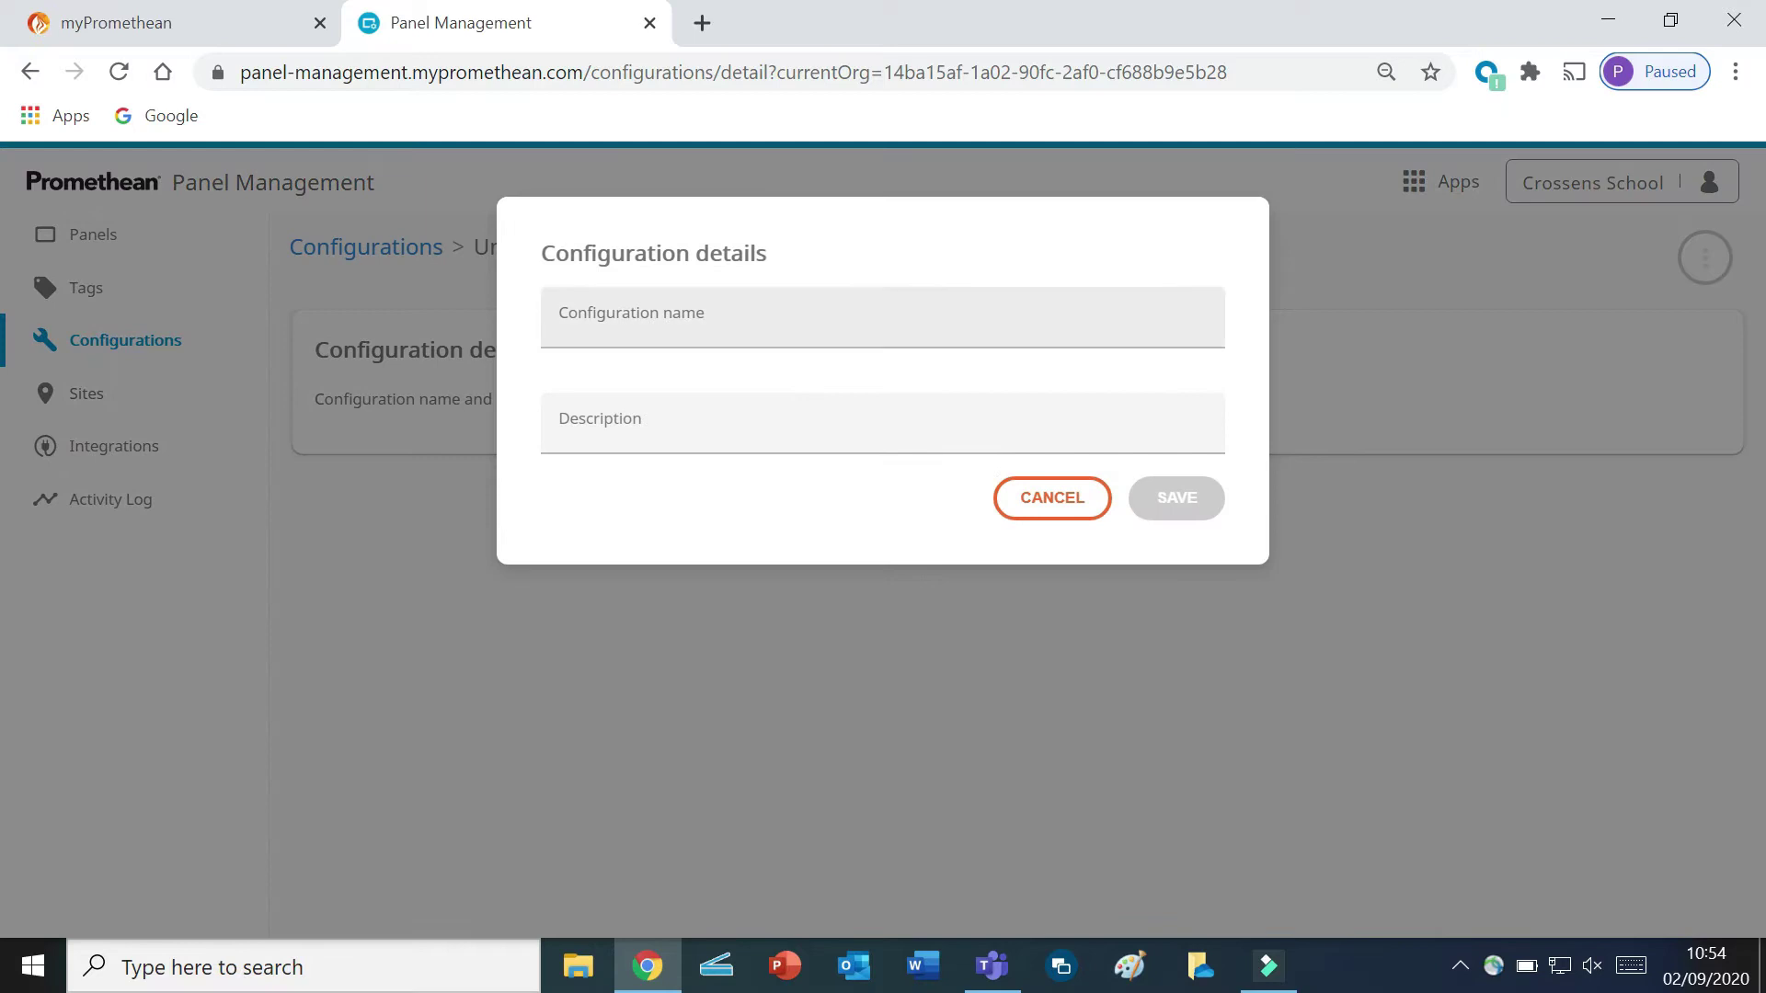
left_click(773, 319)
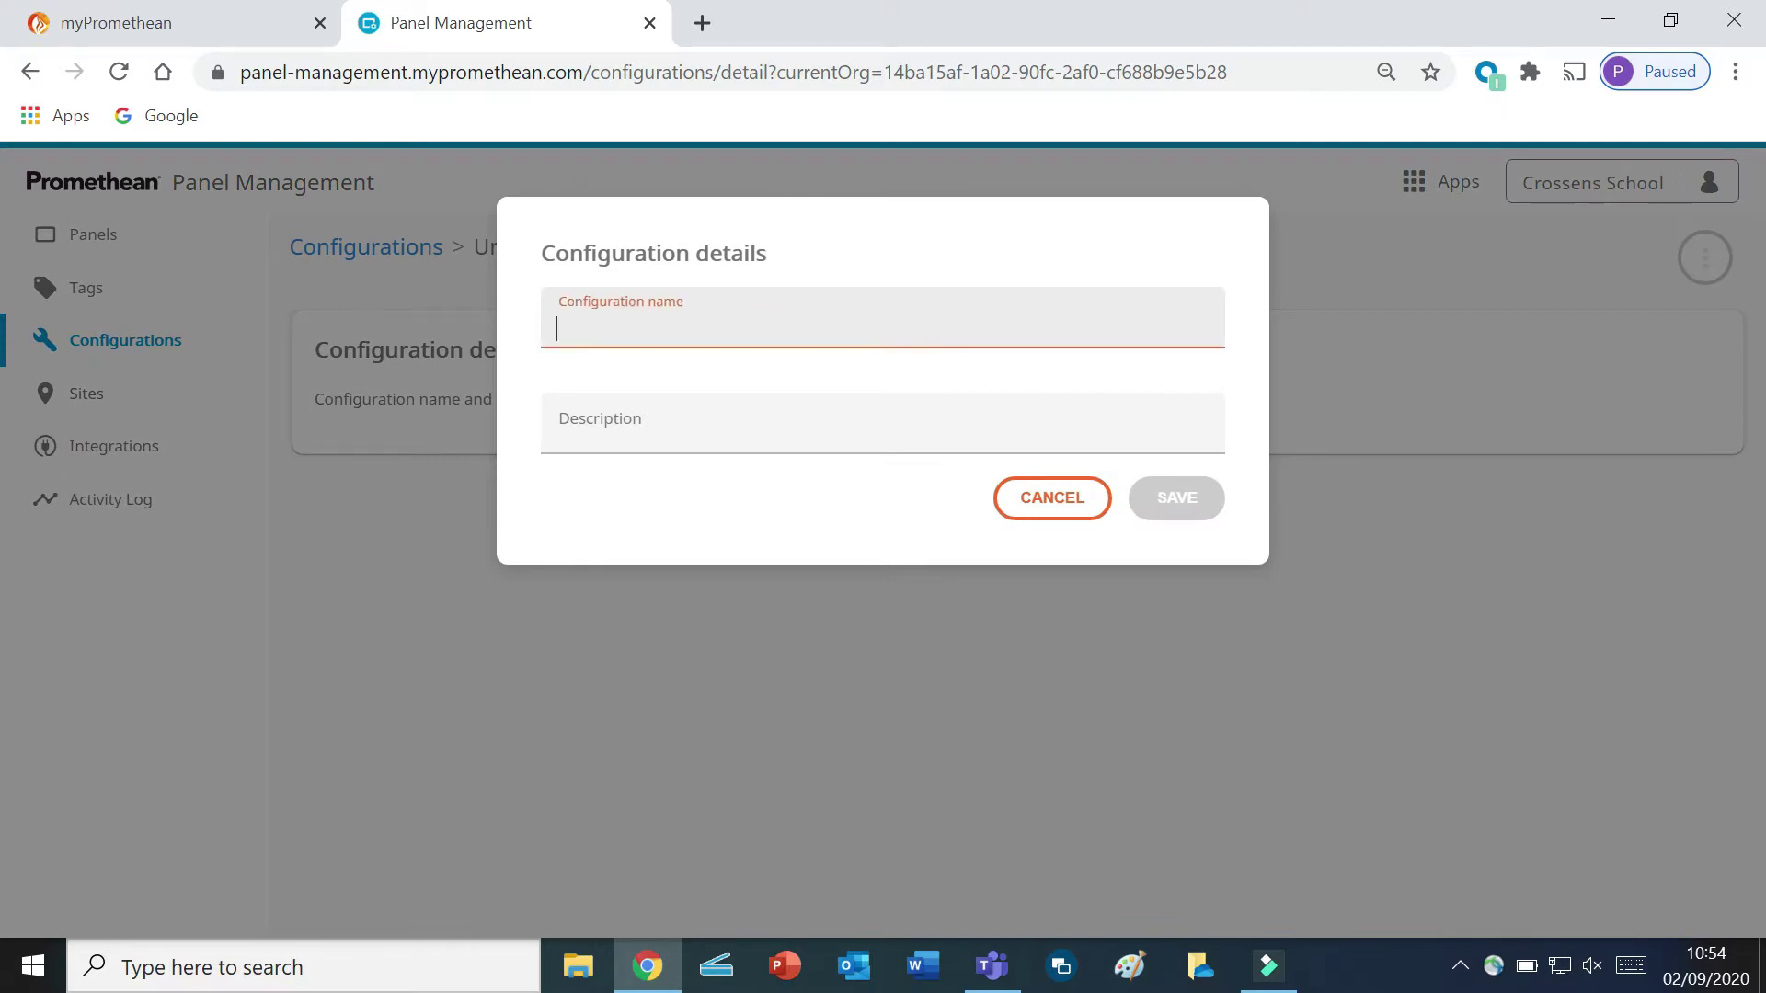
type("German")
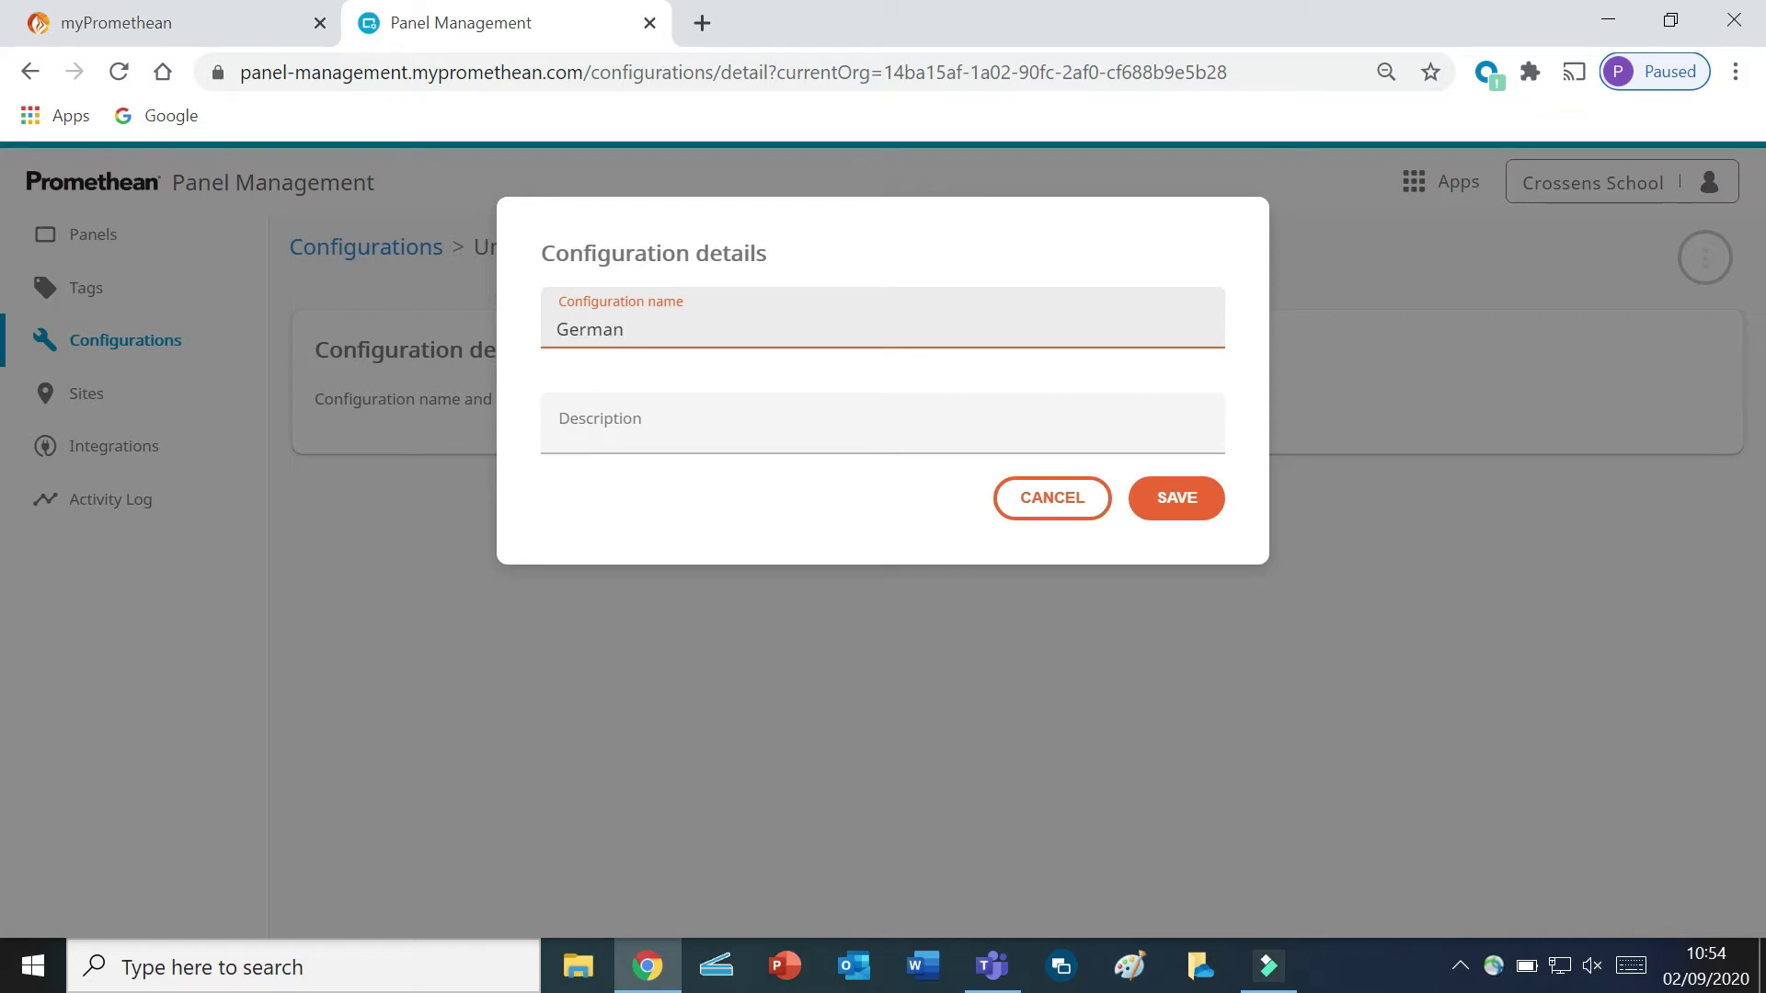
left_click(789, 432)
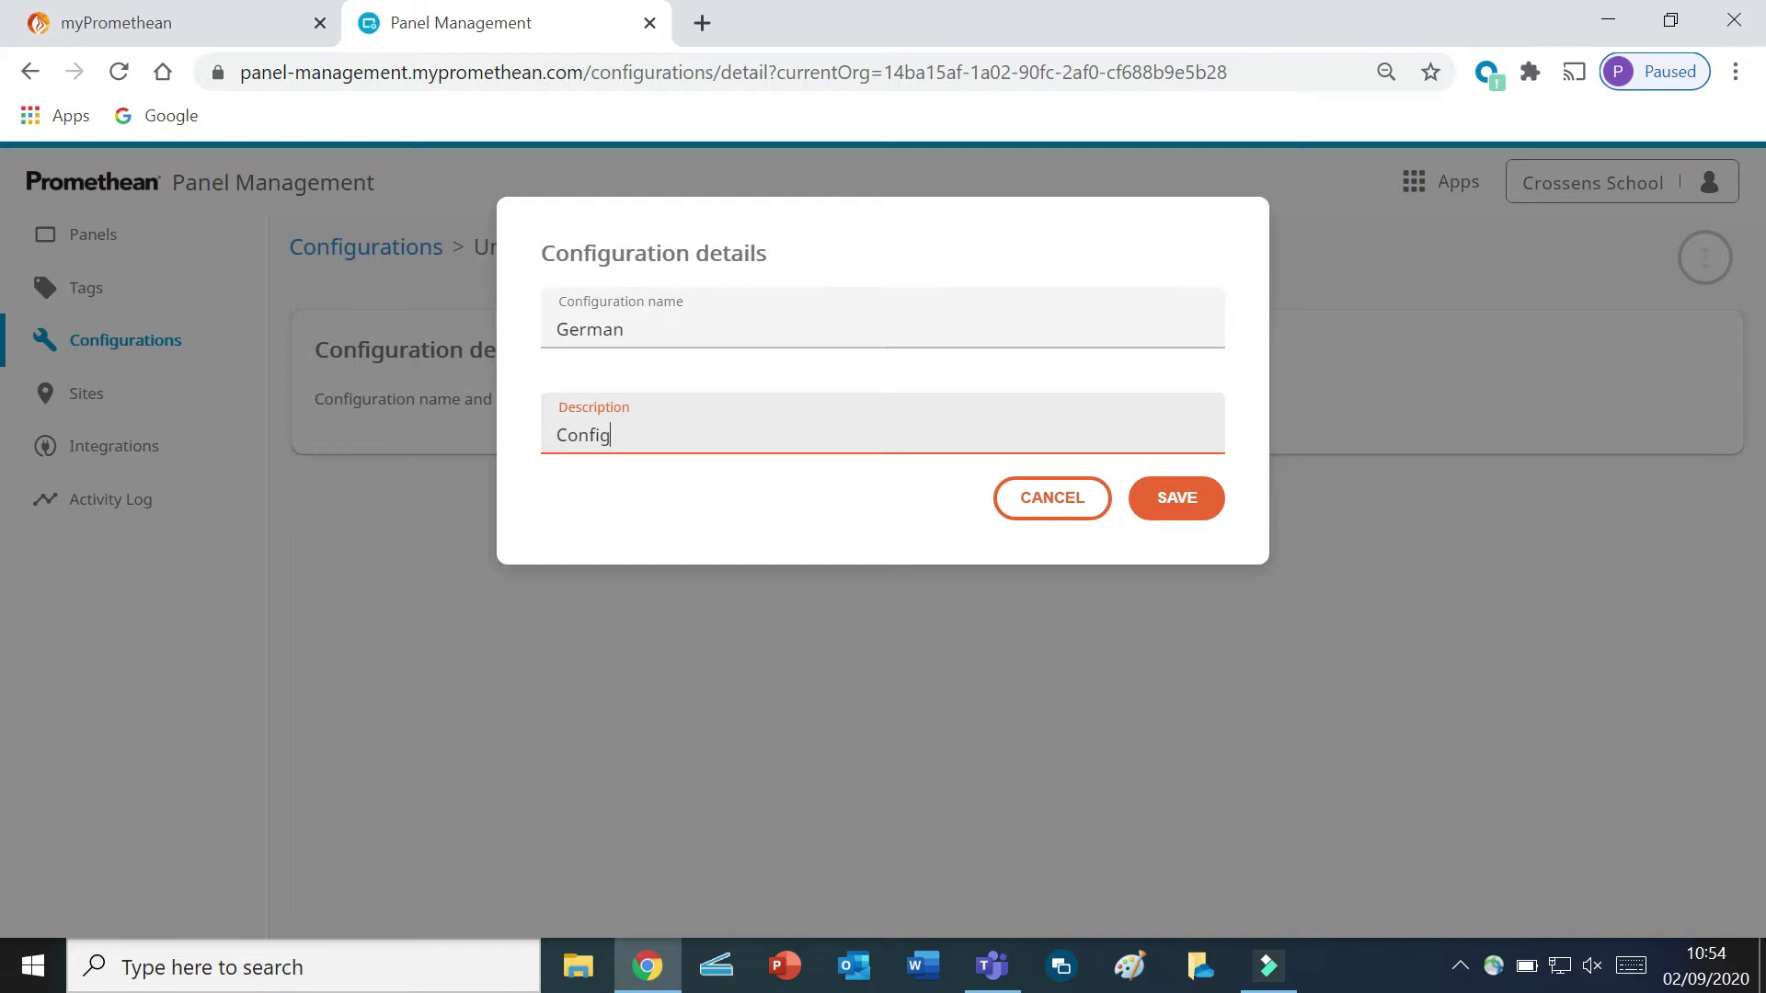
left_click(1155, 509)
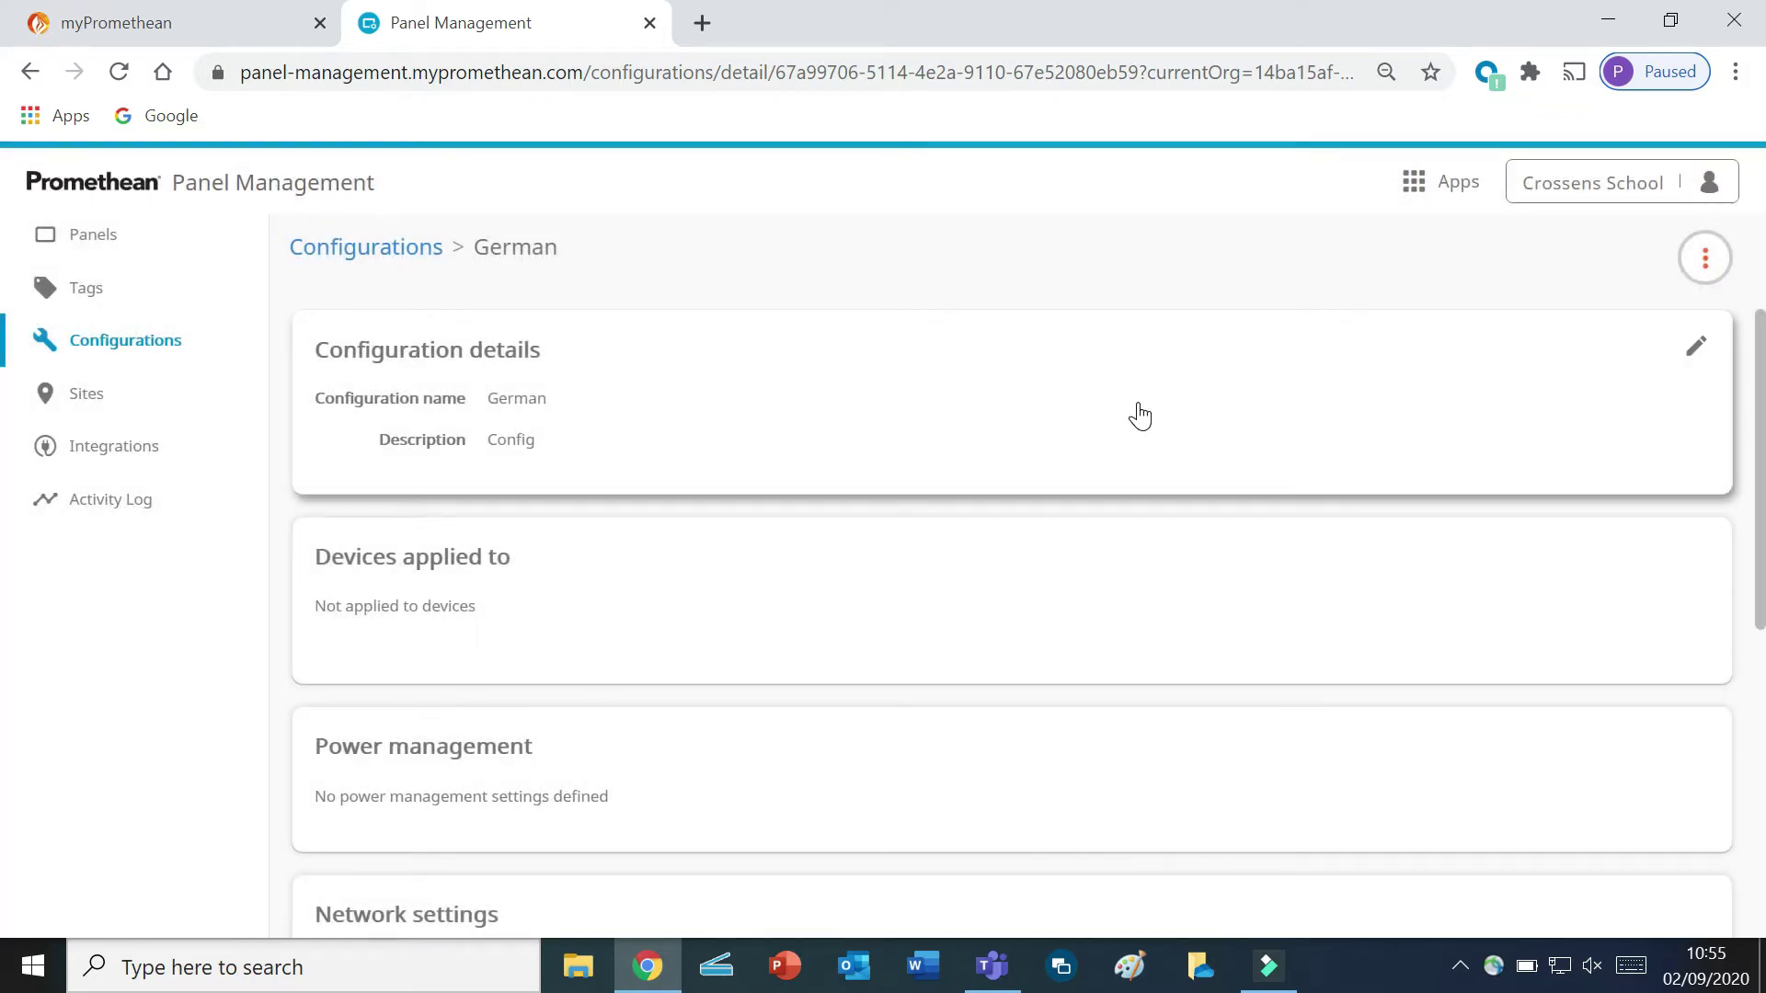
Enable the power-off schedule in the configuration's power management and restrict it to Monday through Friday
scroll(1140, 416, "down", 1)
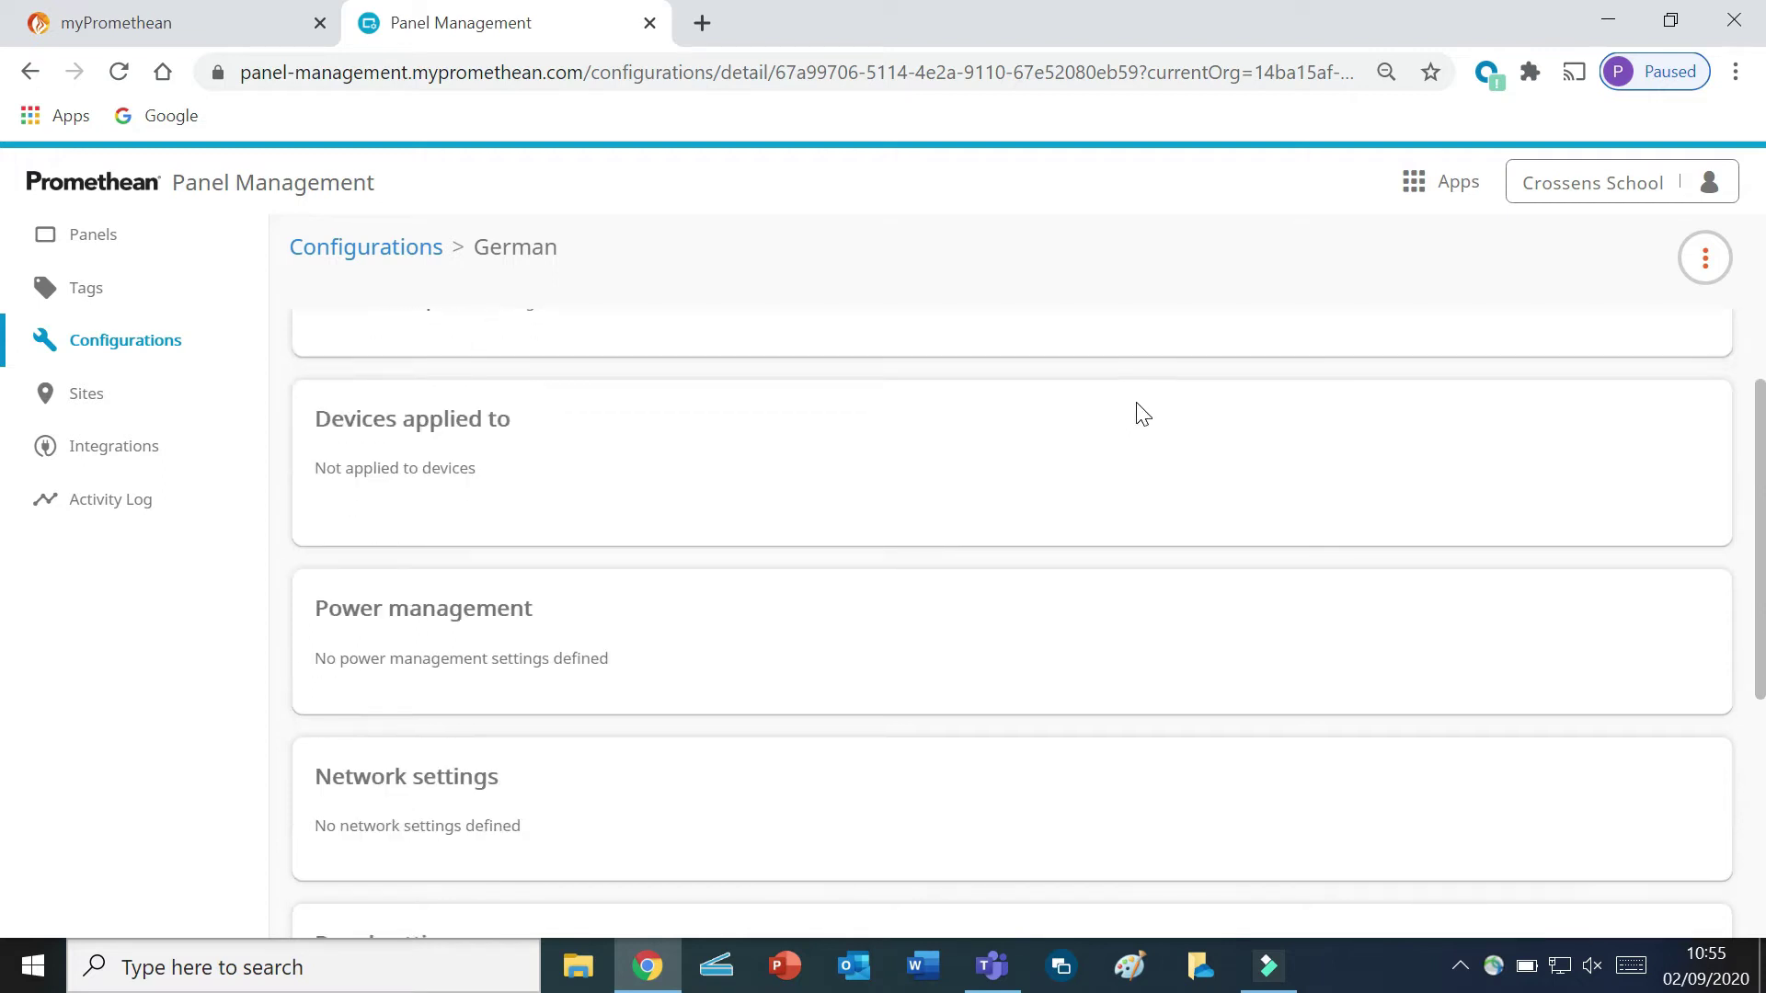
scroll(1108, 477, "down", 1)
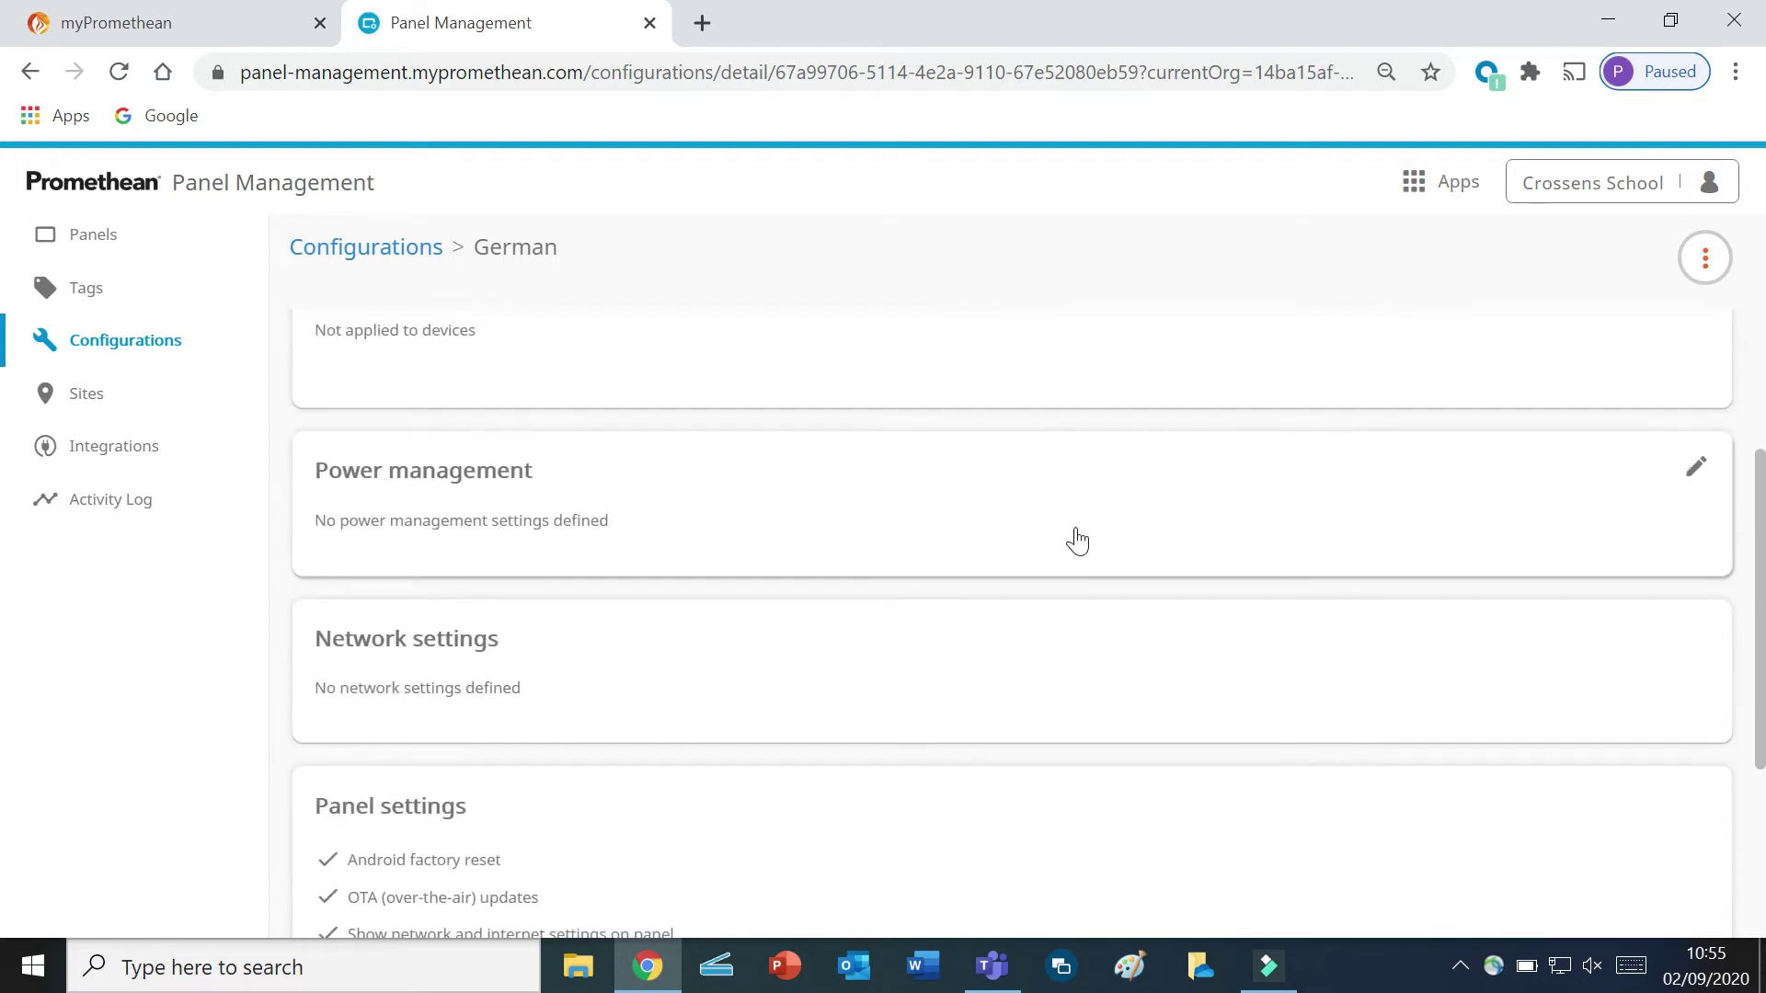
left_click(813, 488)
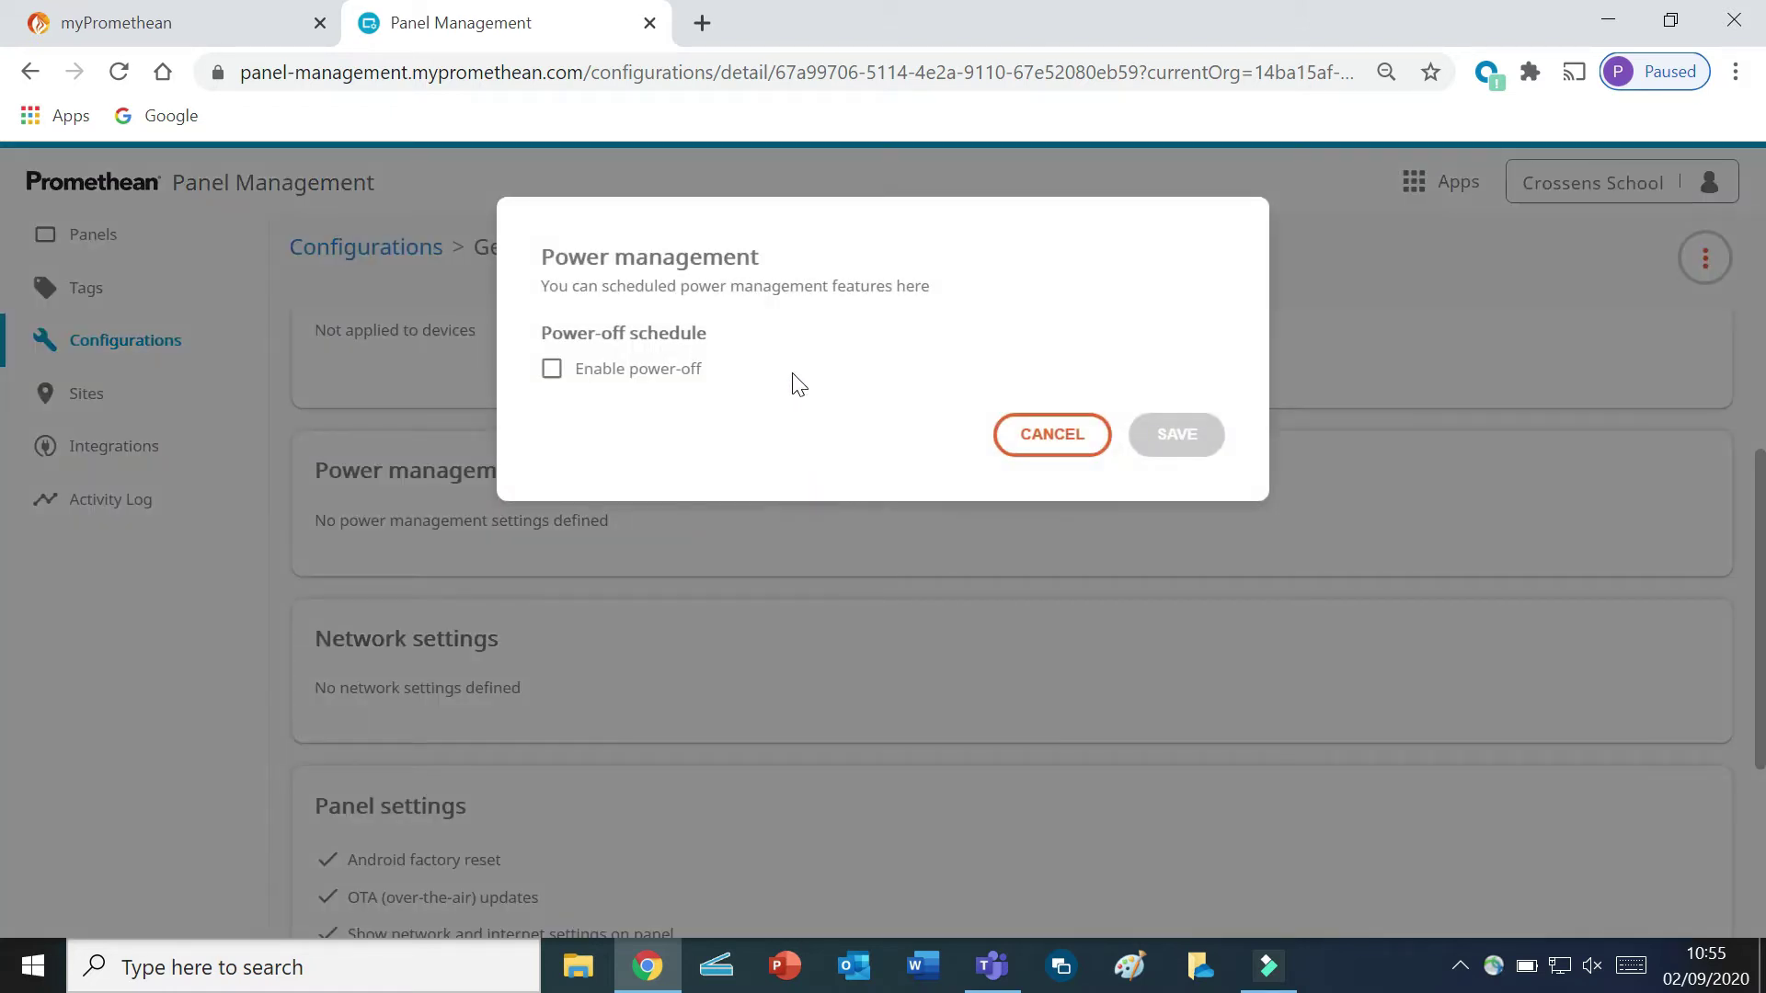
left_click(554, 370)
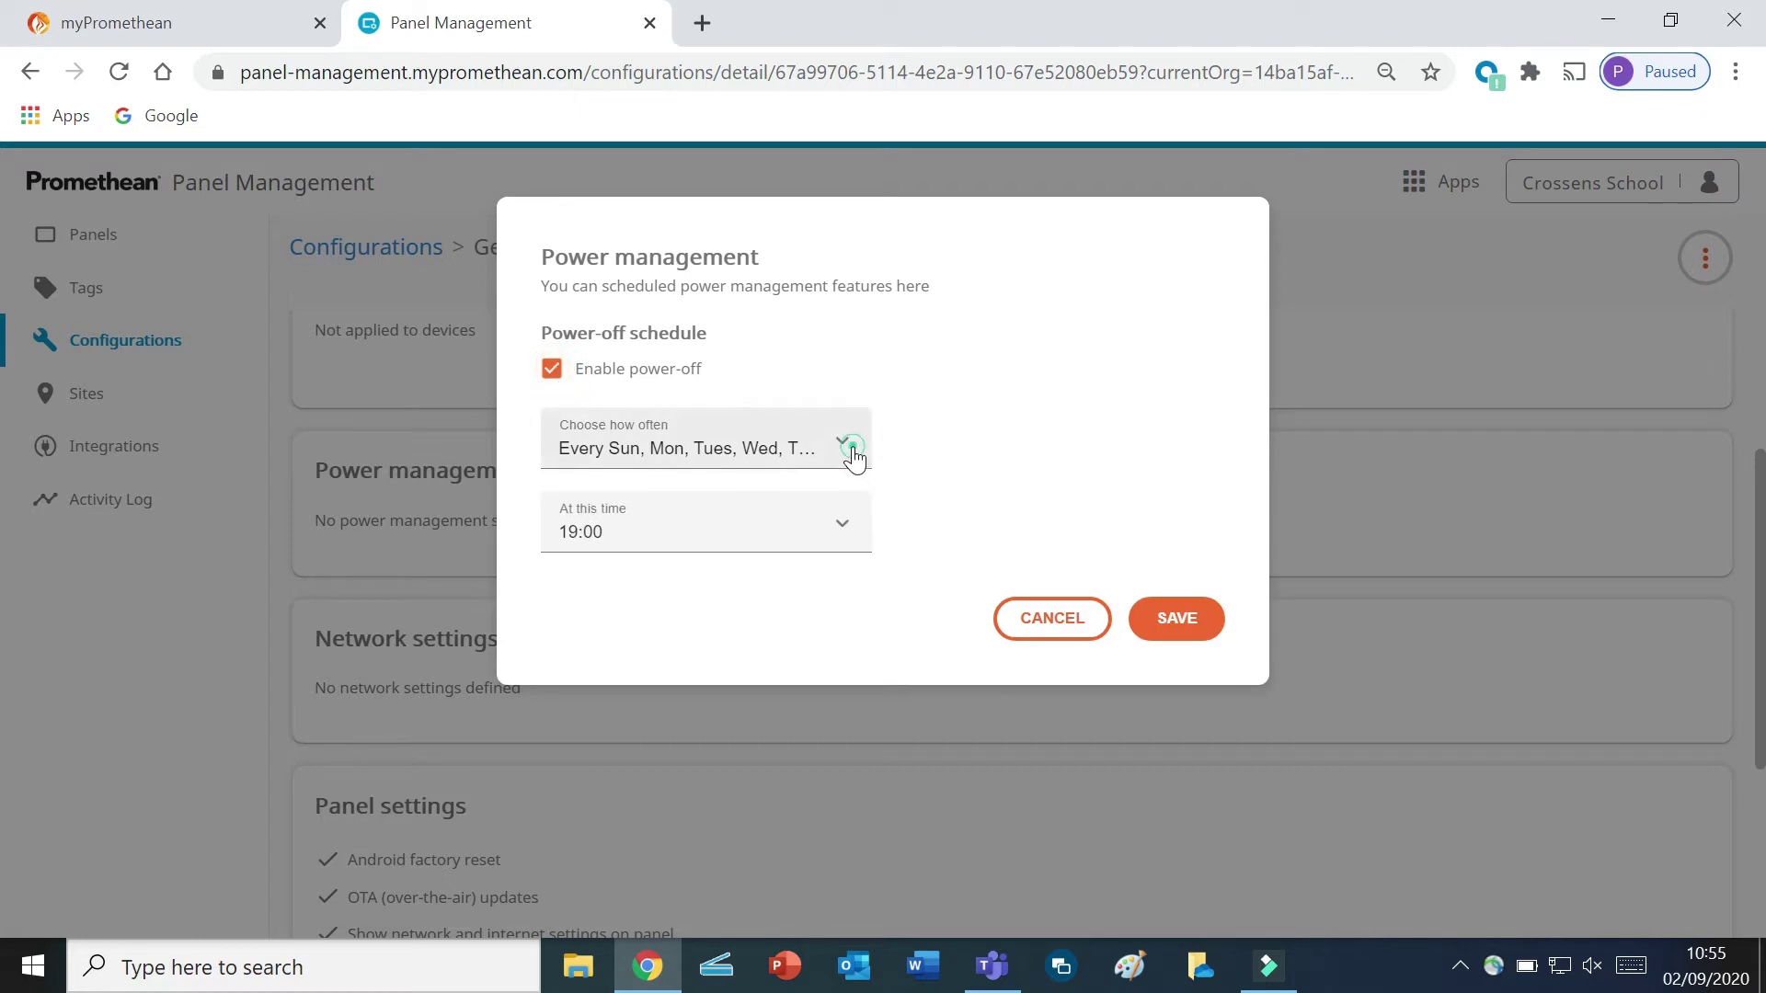
left_click(853, 454)
left_click(786, 508)
left_click_drag(868, 507, 828, 651)
left_click(699, 629)
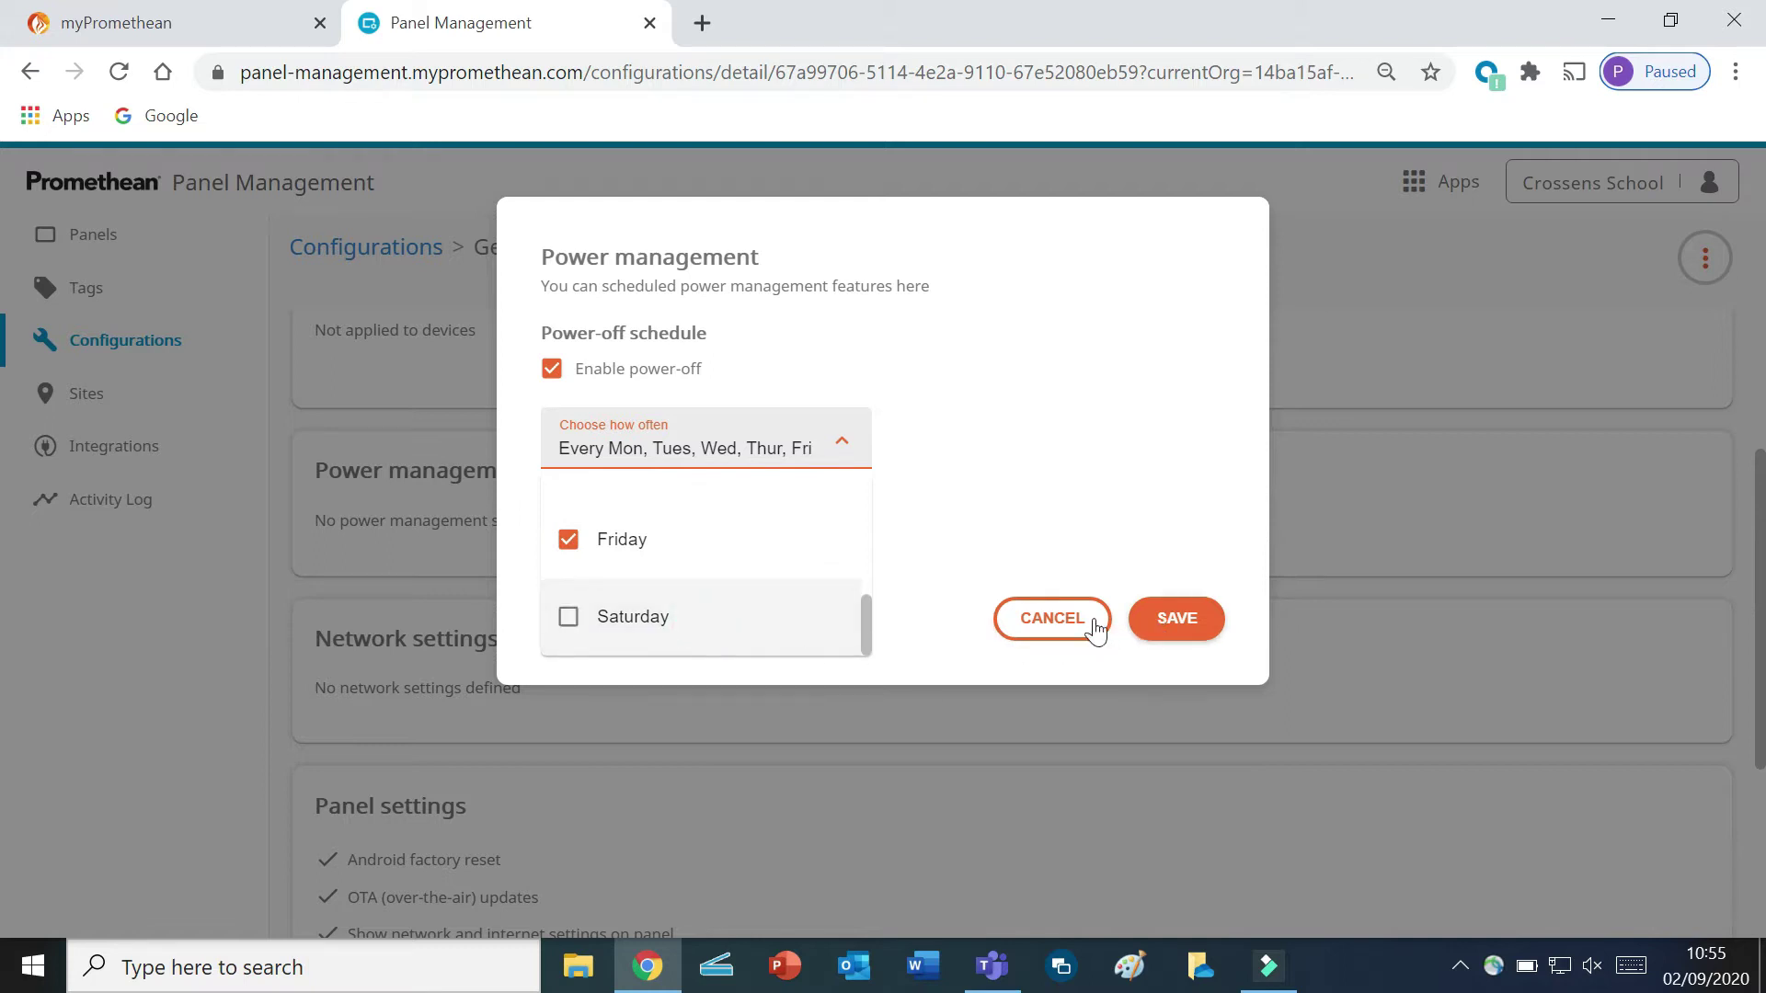
left_click(918, 524)
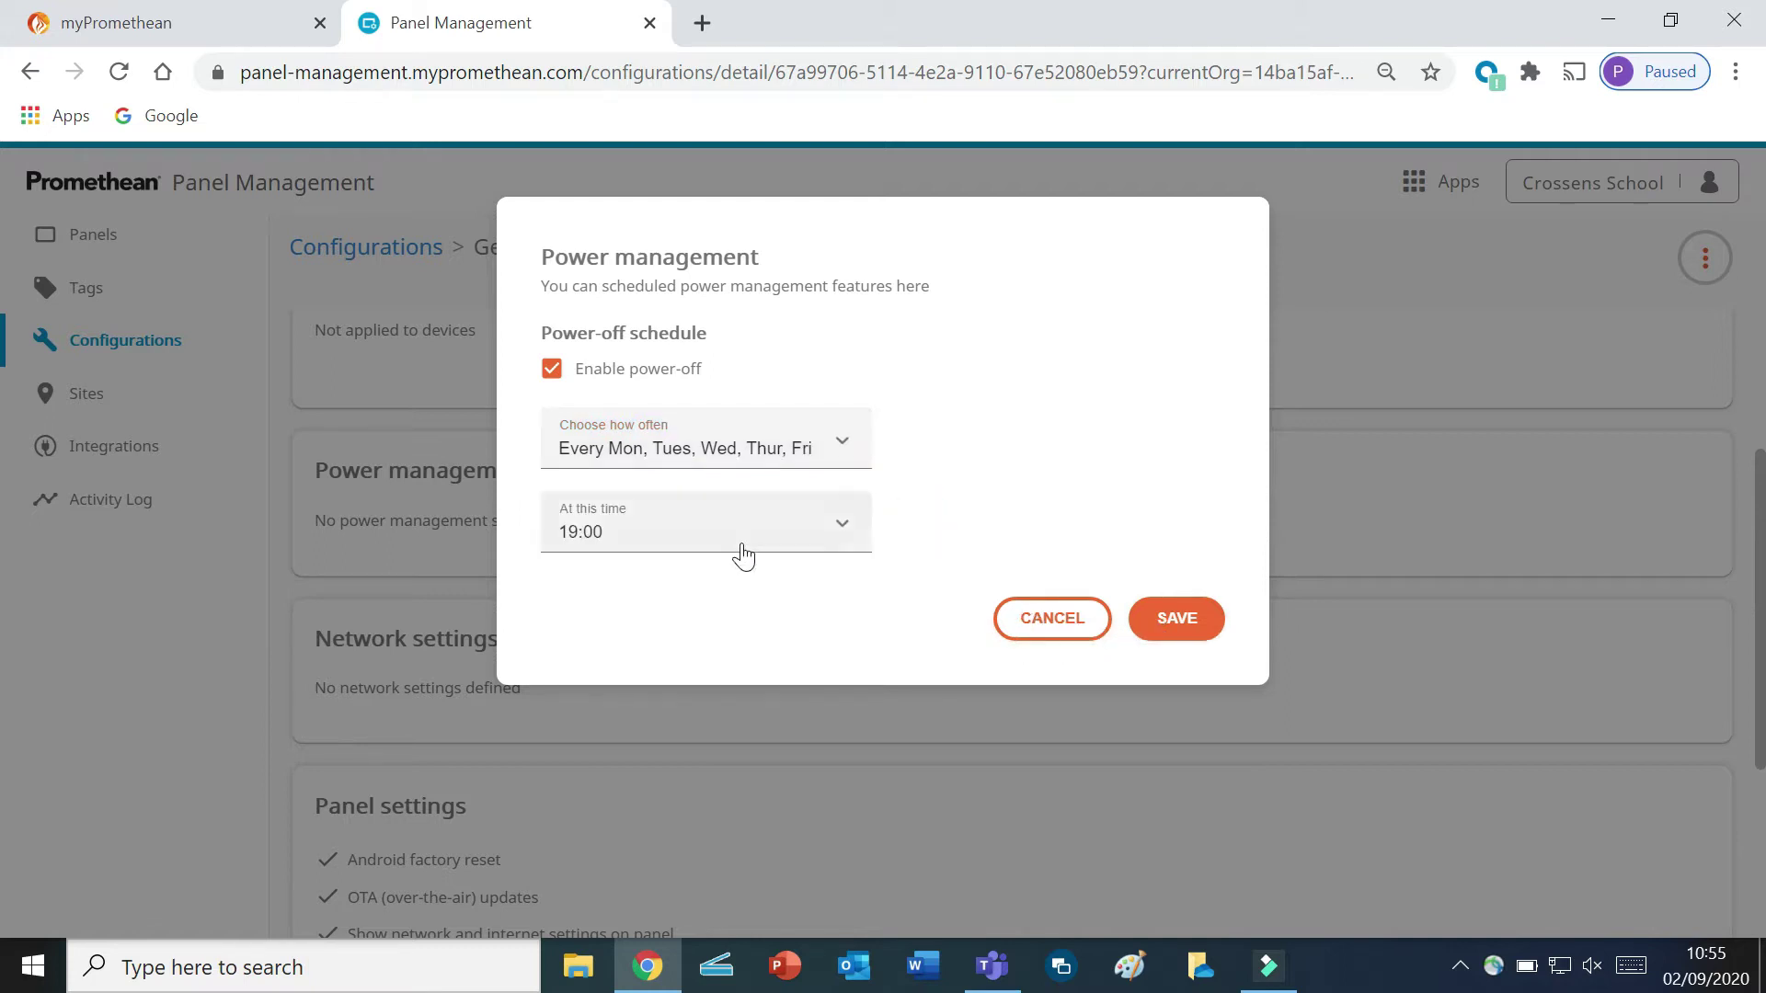
Set the scheduled power-off time to 21:00 and save the power management settings
left_click(849, 539)
scroll(804, 631, "down", 2)
scroll(802, 632, "down", 6)
scroll(767, 644, "down", 2)
scroll(769, 646, "down", 2)
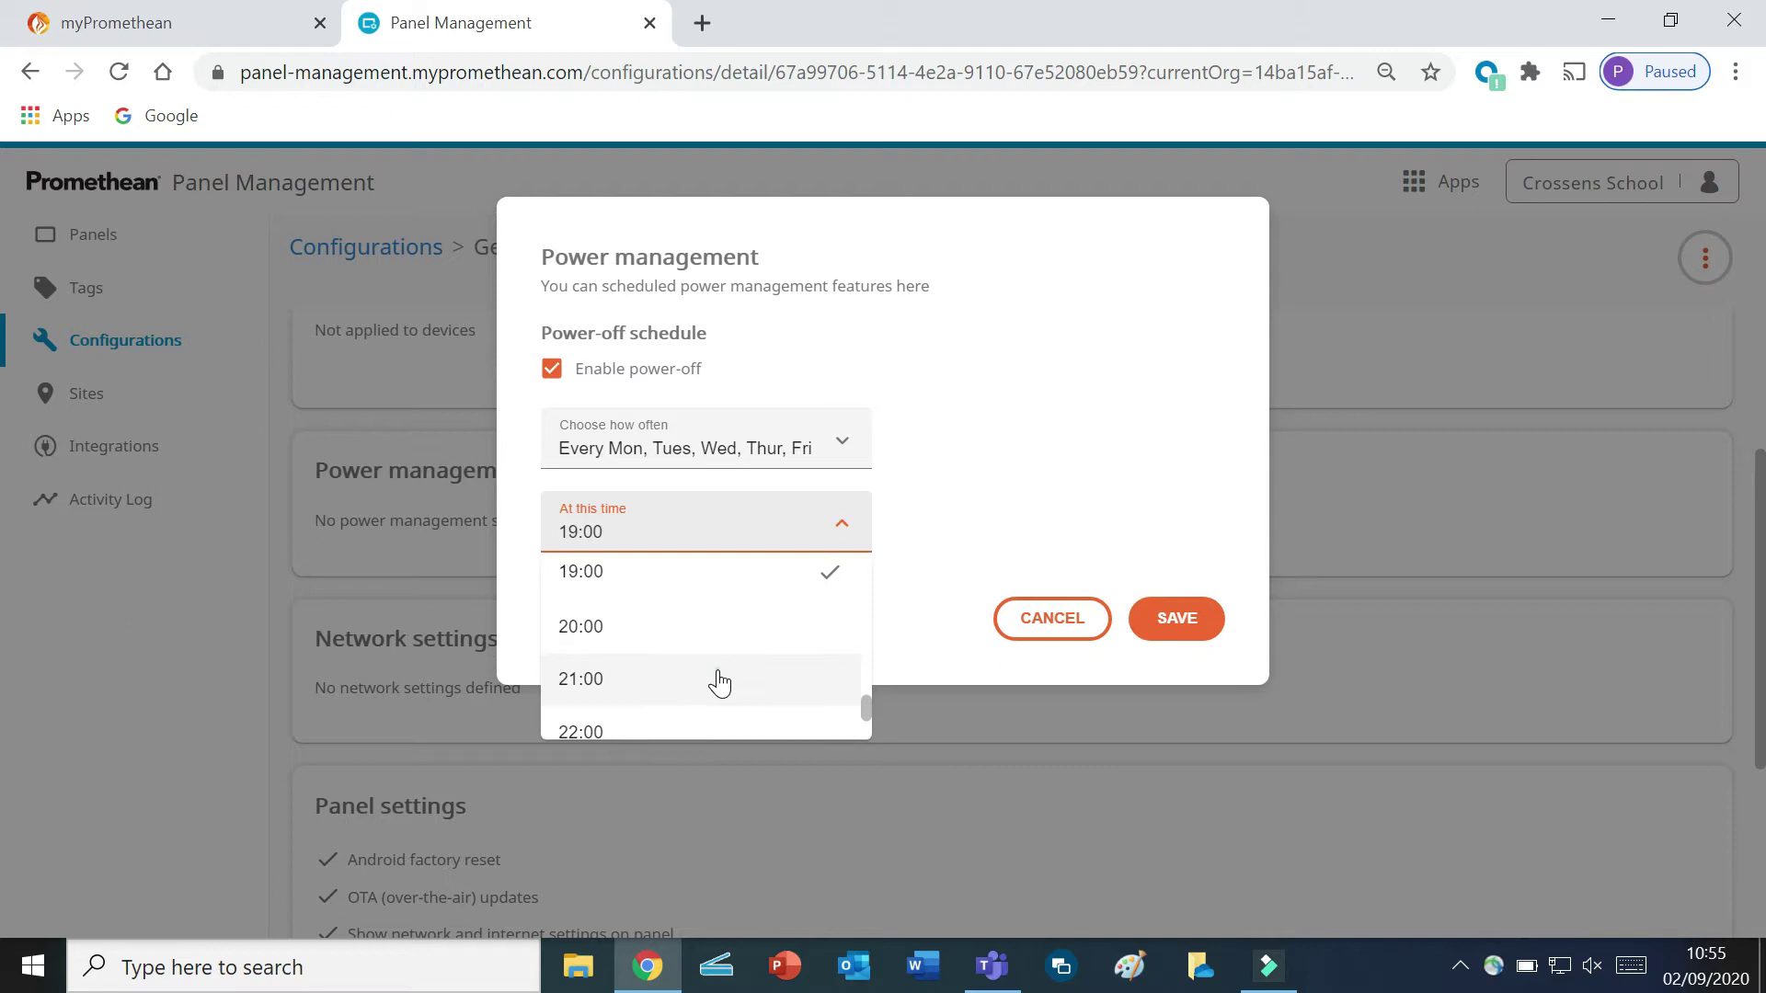
left_click(720, 681)
left_click(1173, 621)
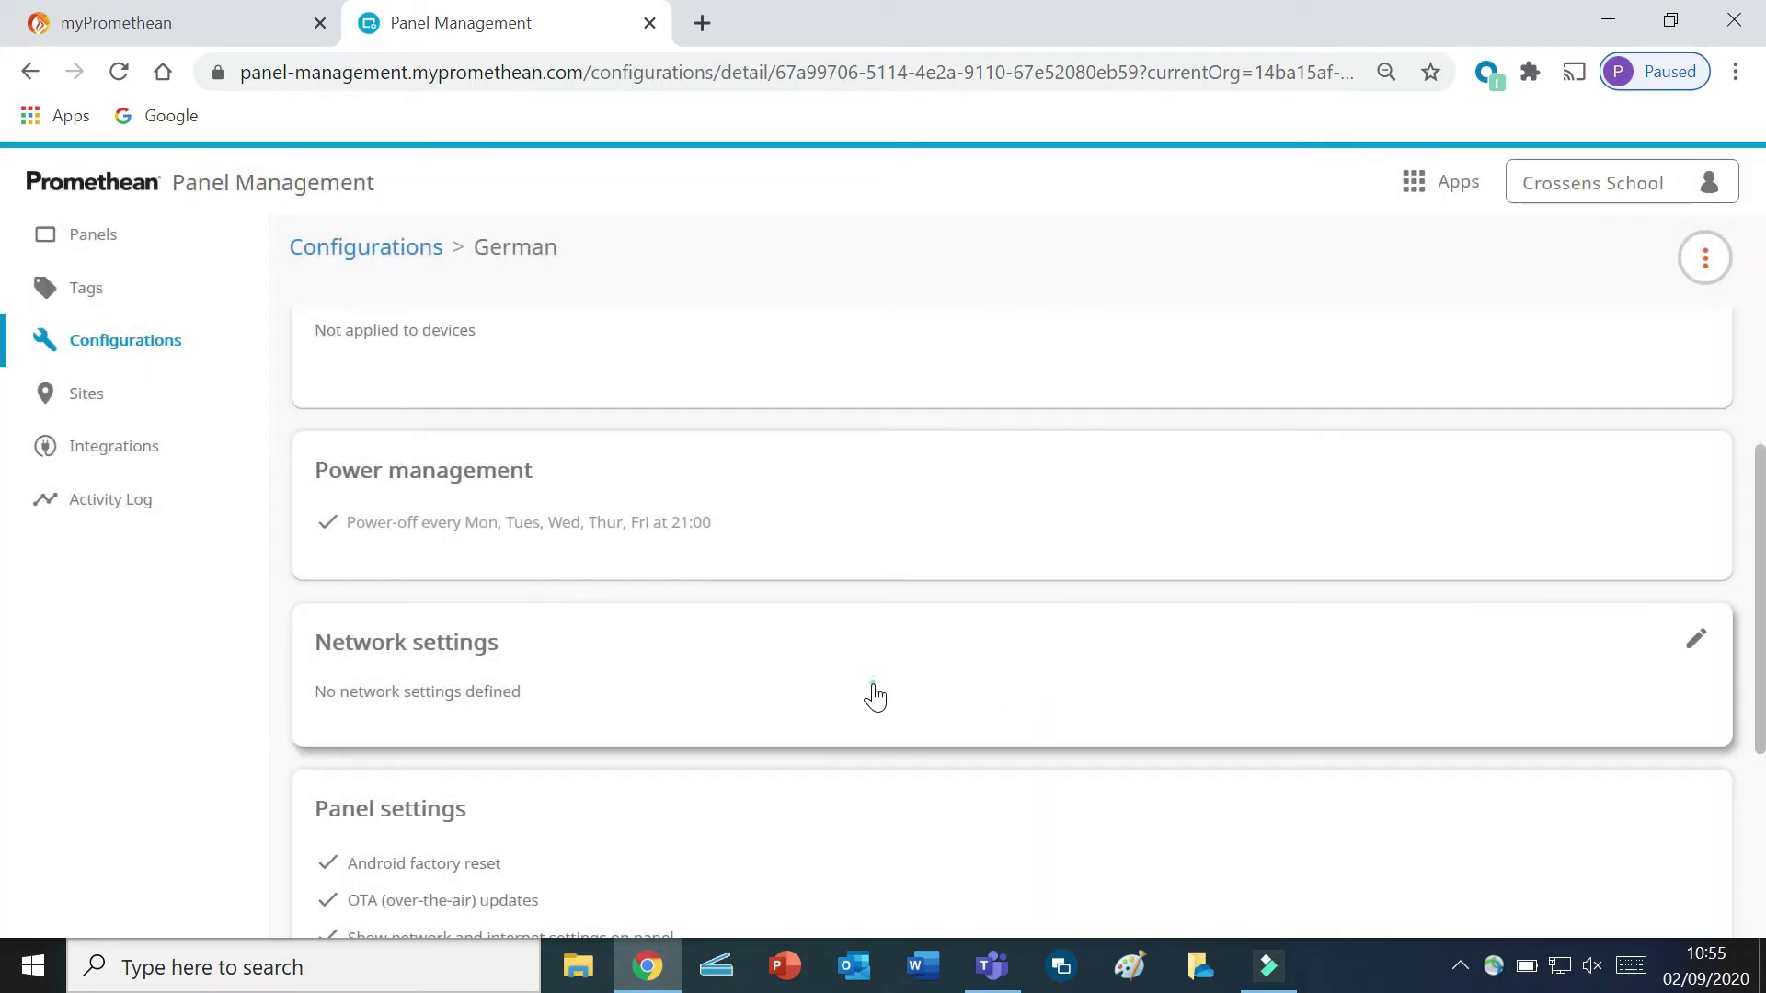
Examine the WiFi options and security types in the configuration's network settings, leaving without saving
left_click(874, 697)
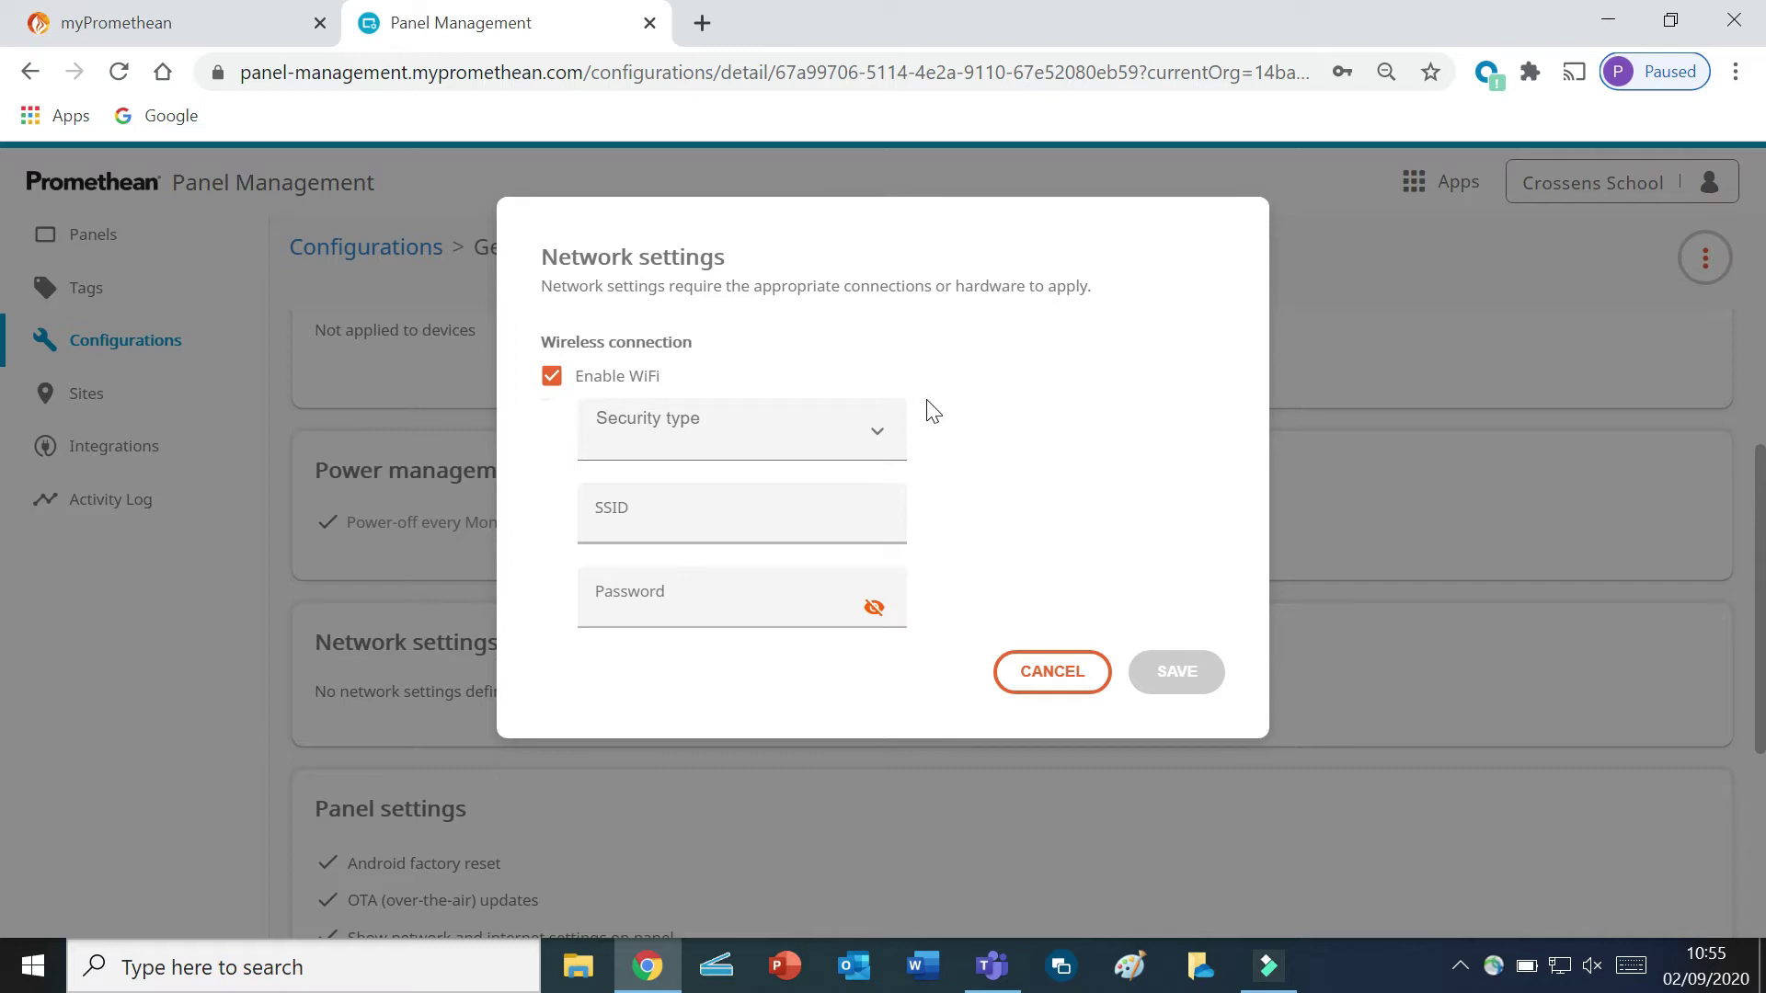
left_click(880, 435)
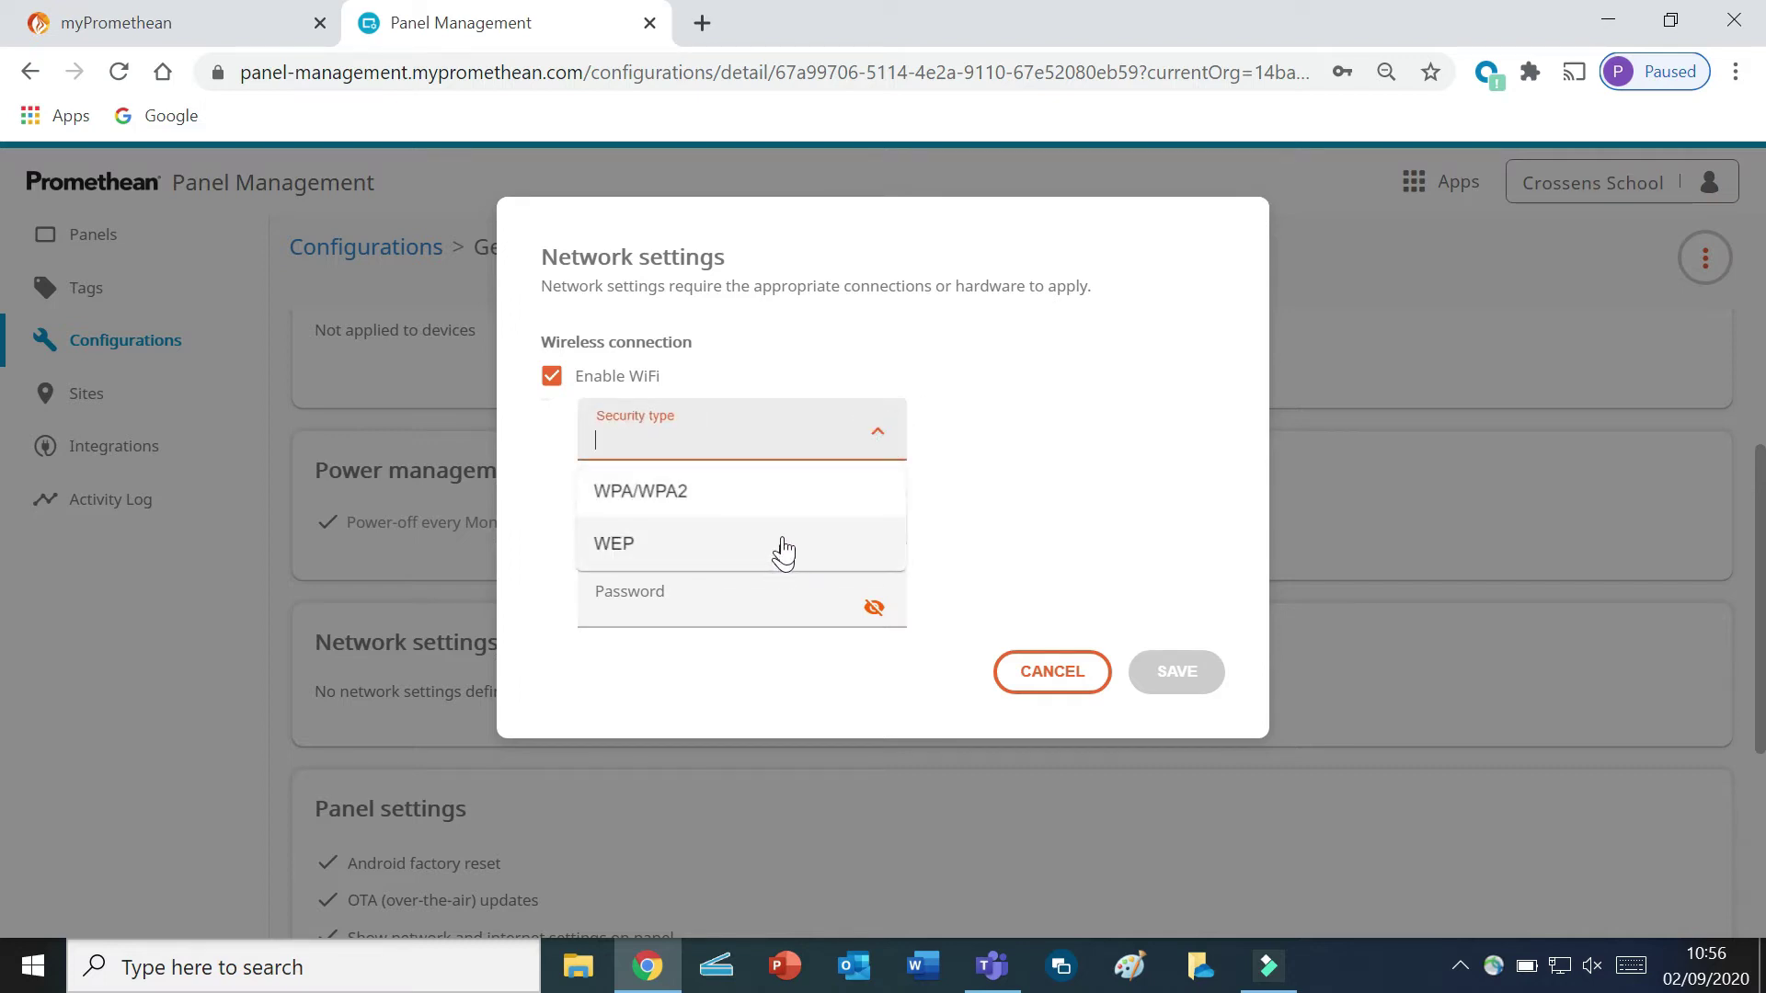
left_click(991, 440)
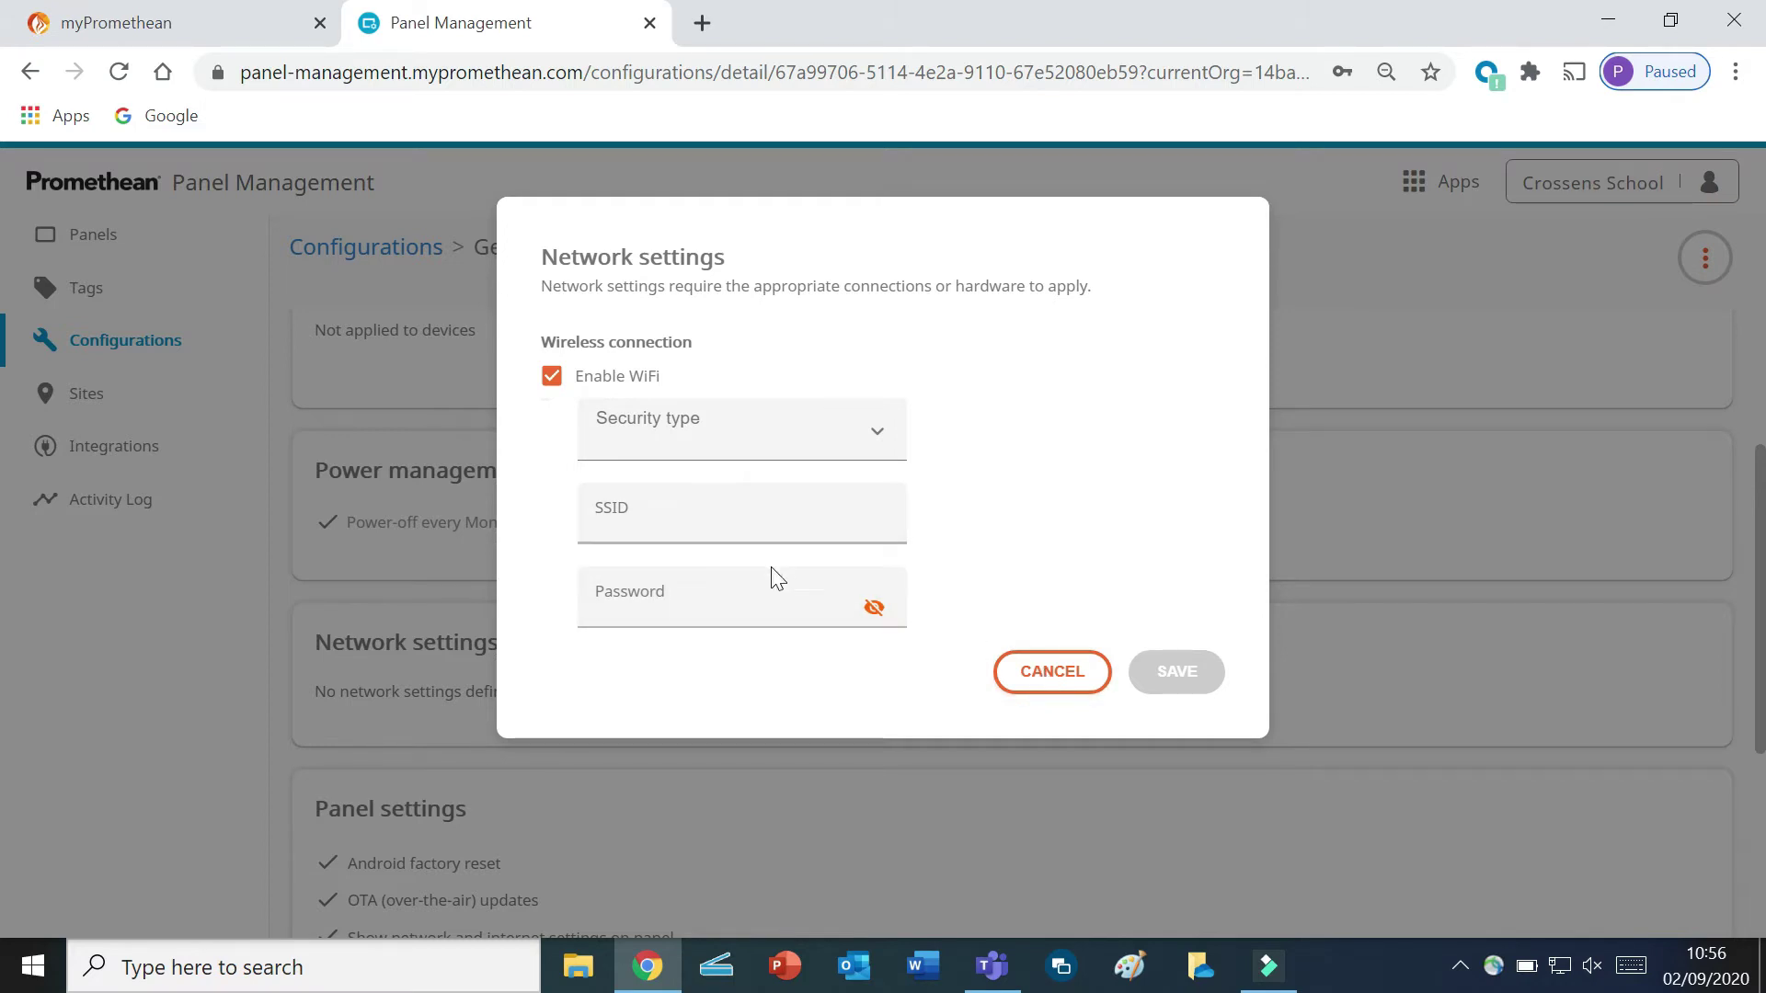
left_click(1025, 678)
Open the German configuration's panel settings for editing
scroll(629, 702, "down", 2)
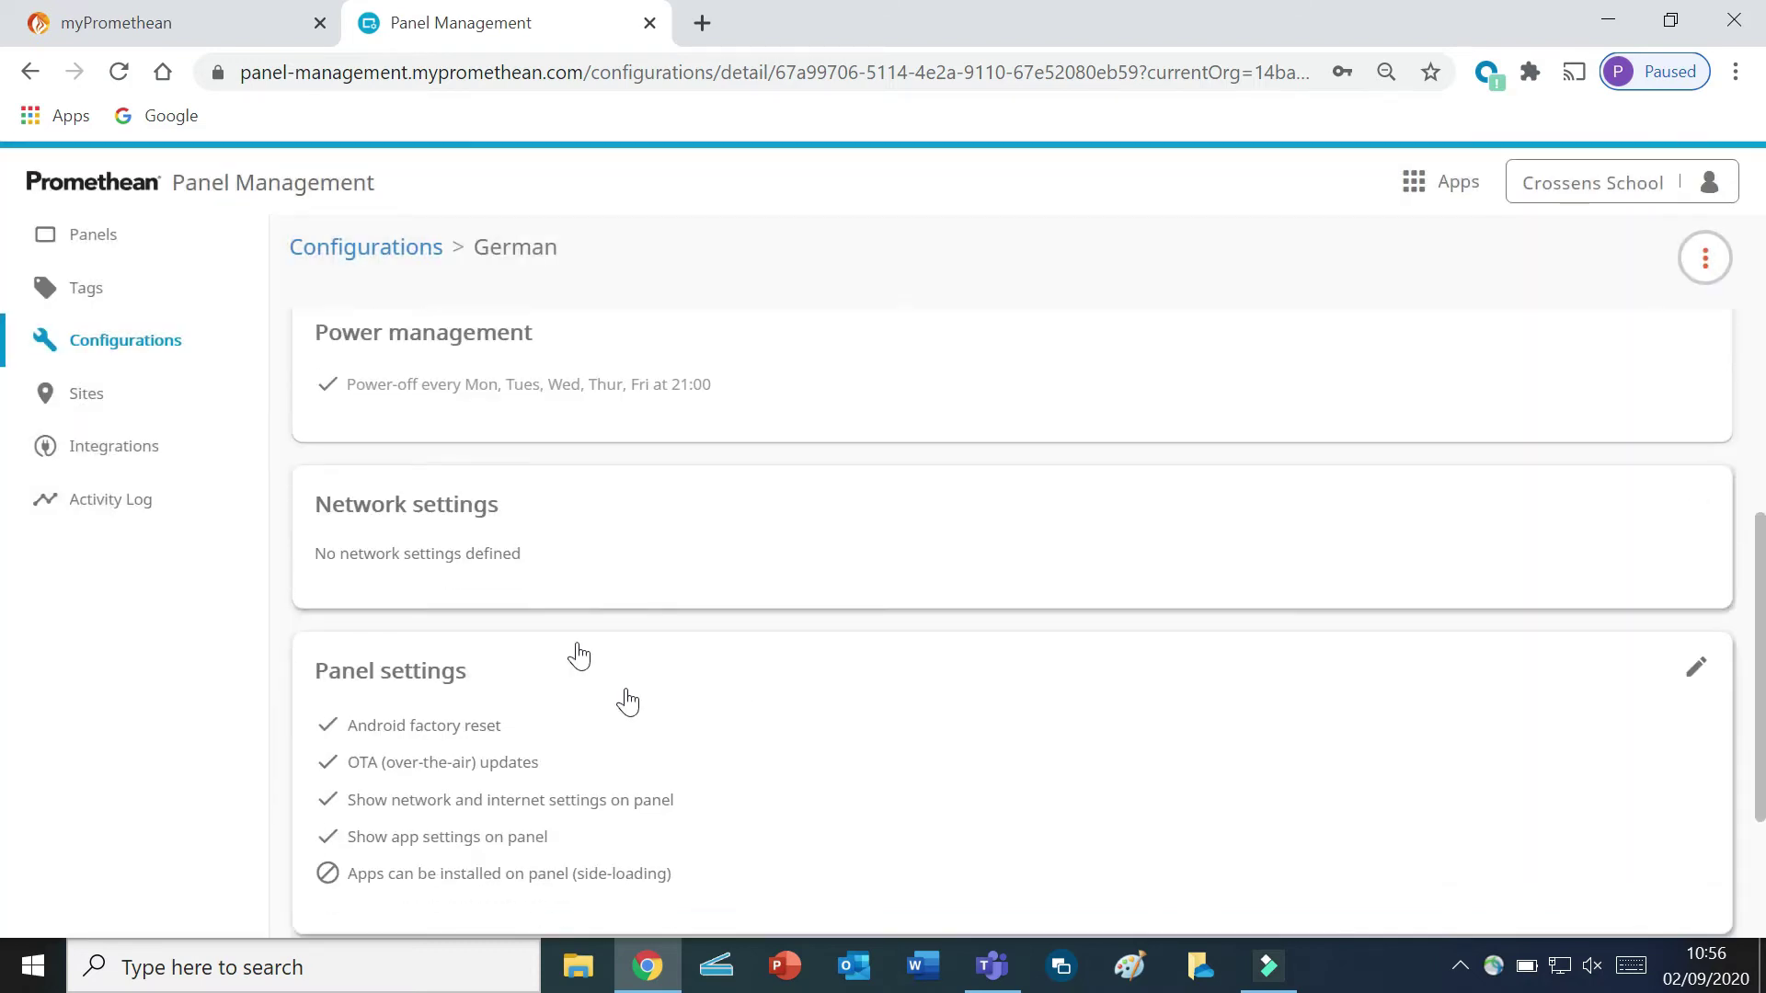
left_click(788, 743)
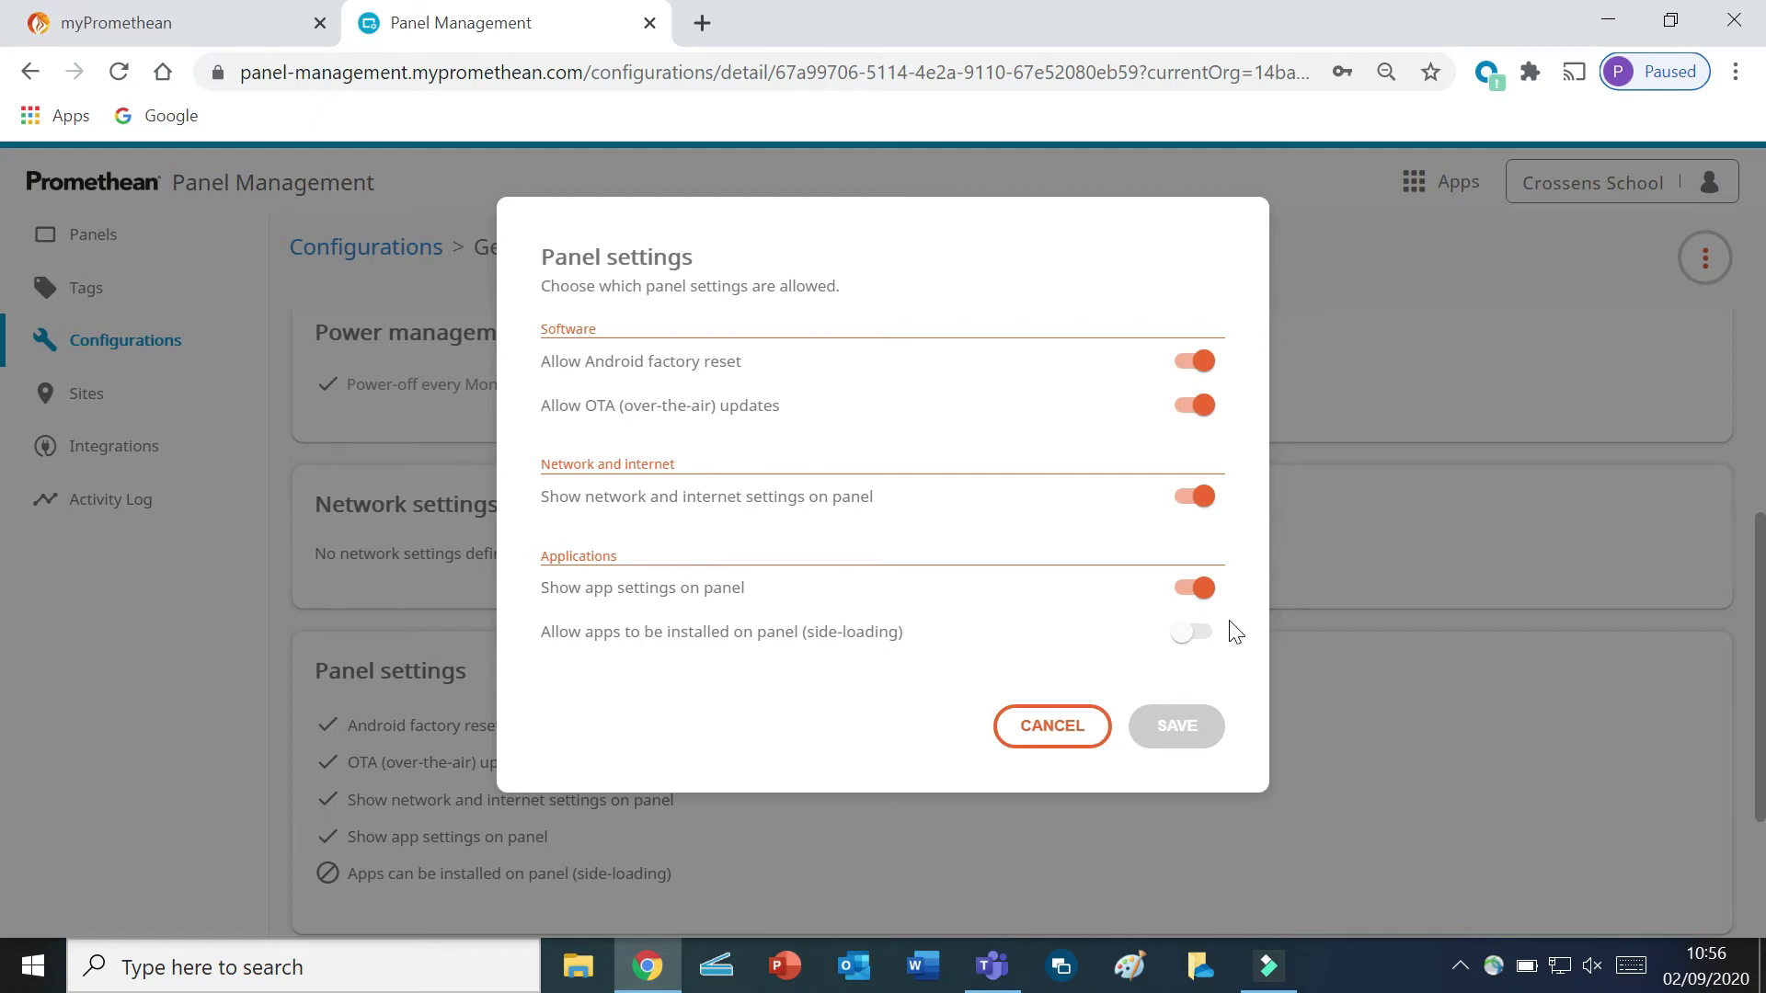
left_click(1198, 598)
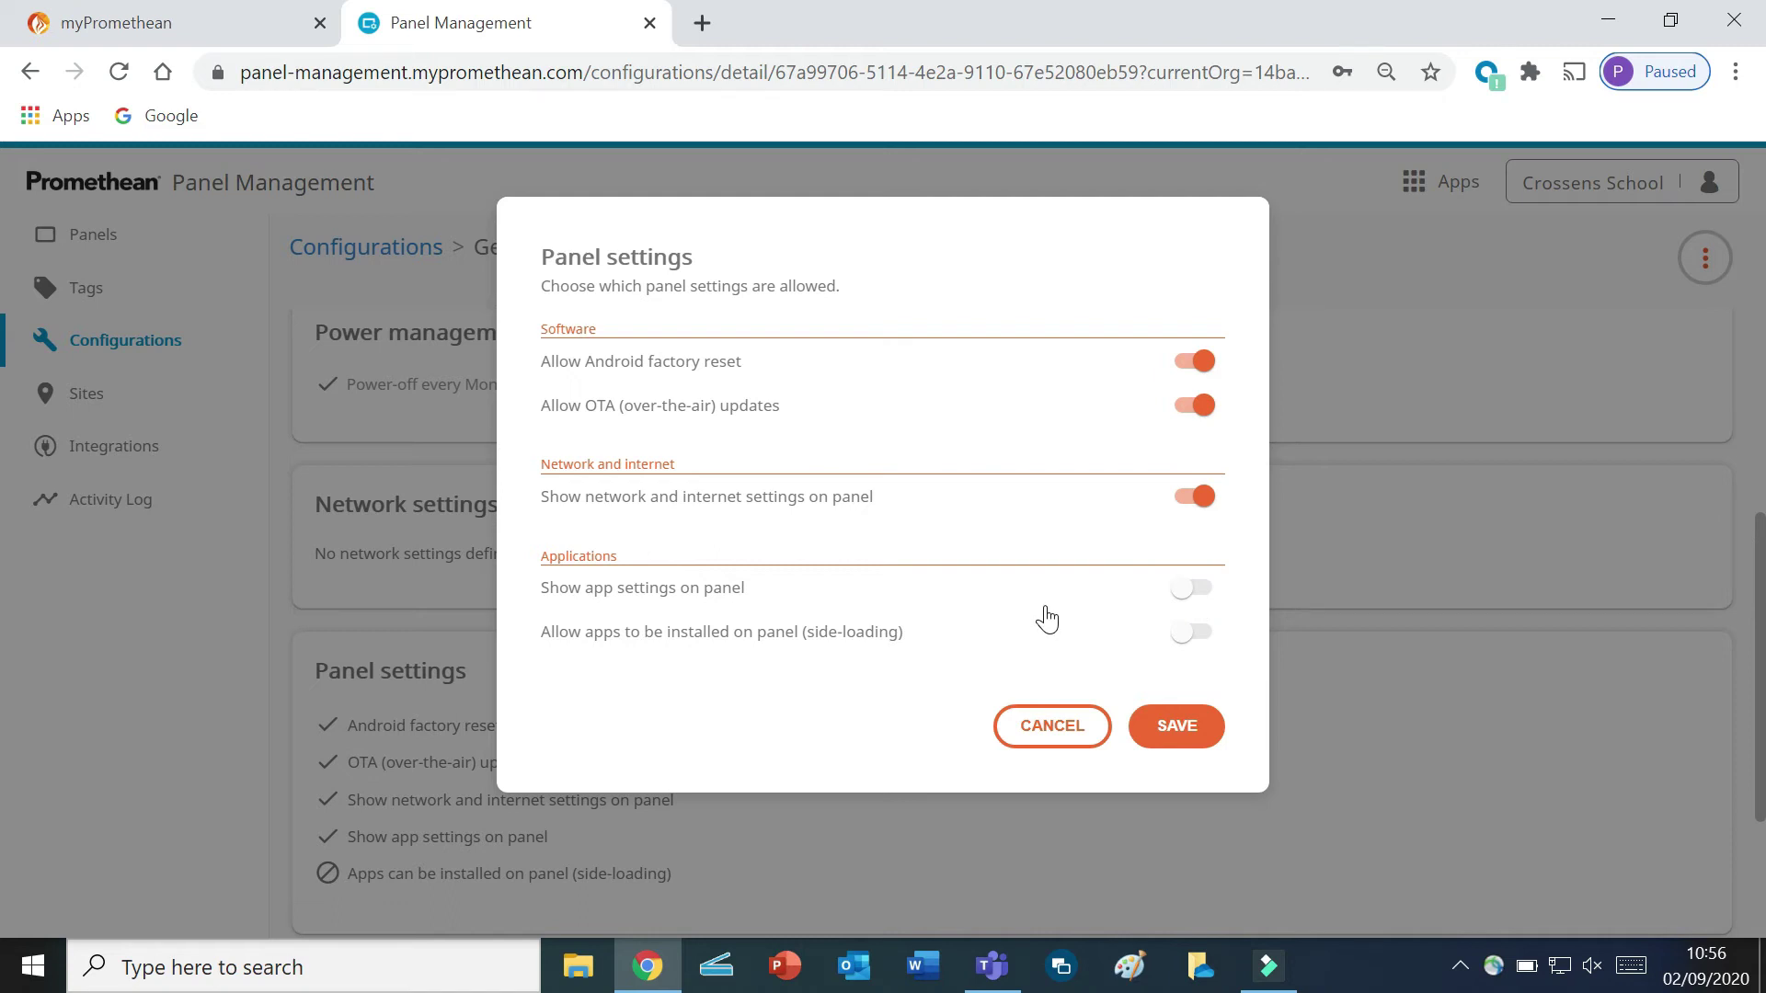
left_click(1183, 593)
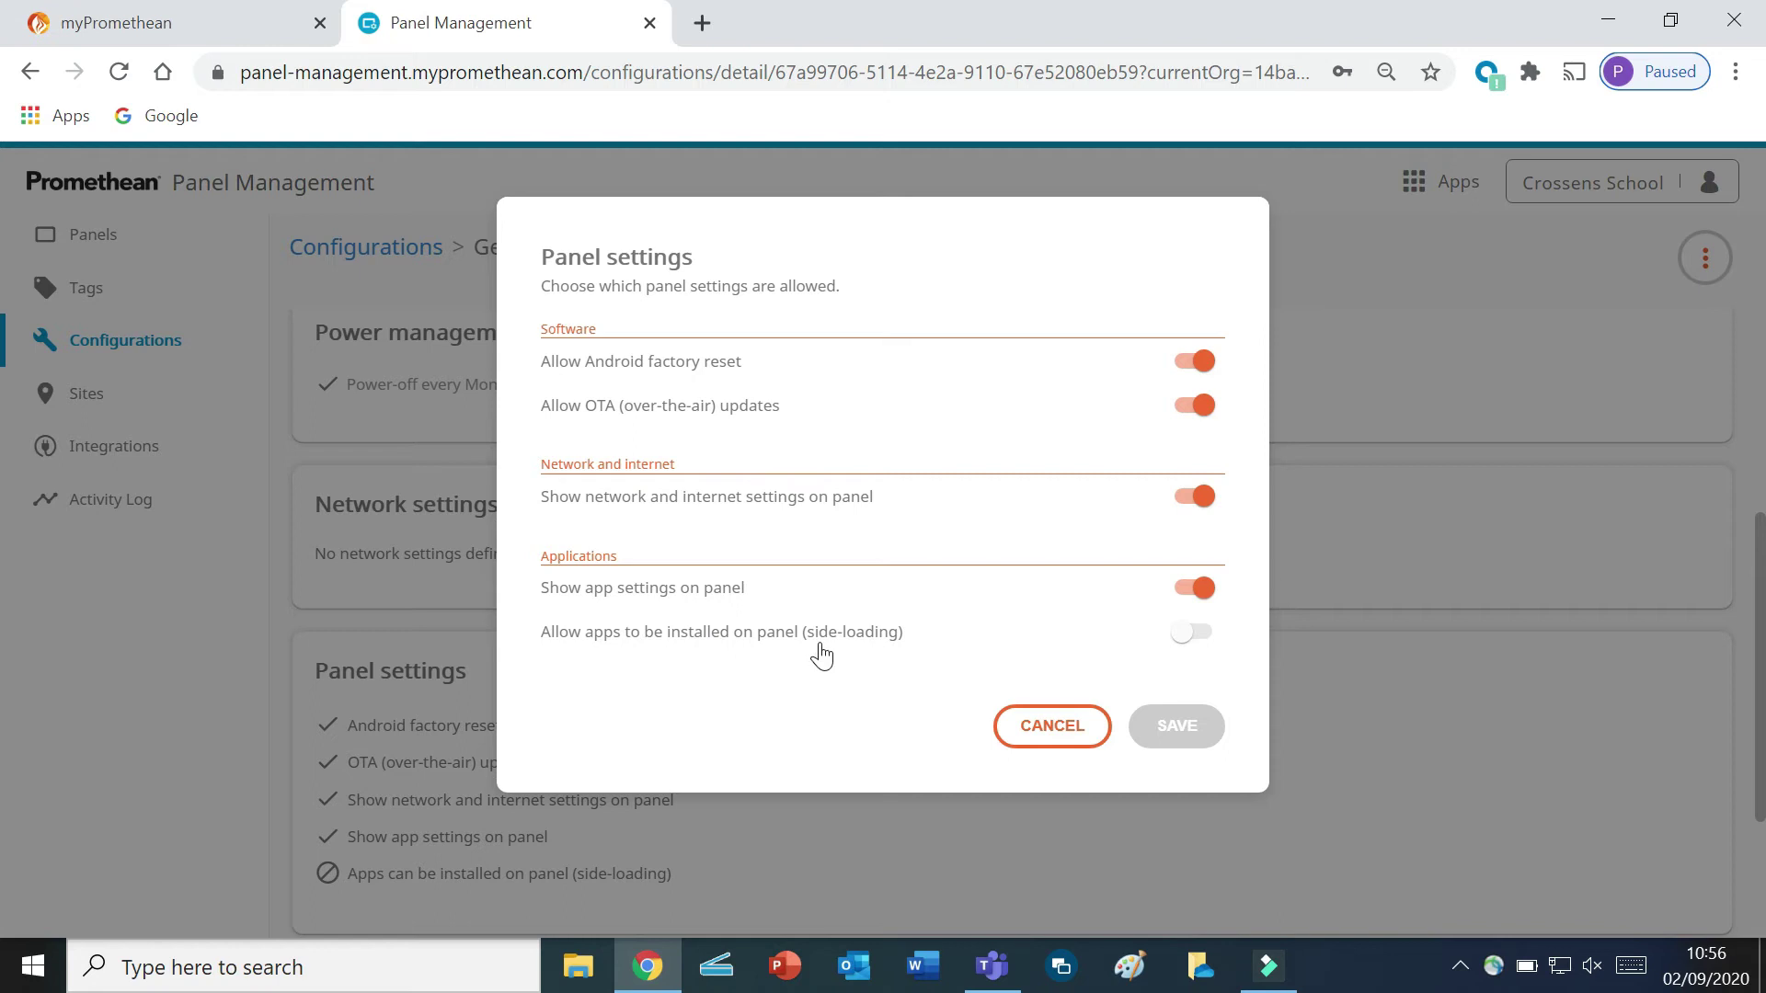
left_click(1186, 633)
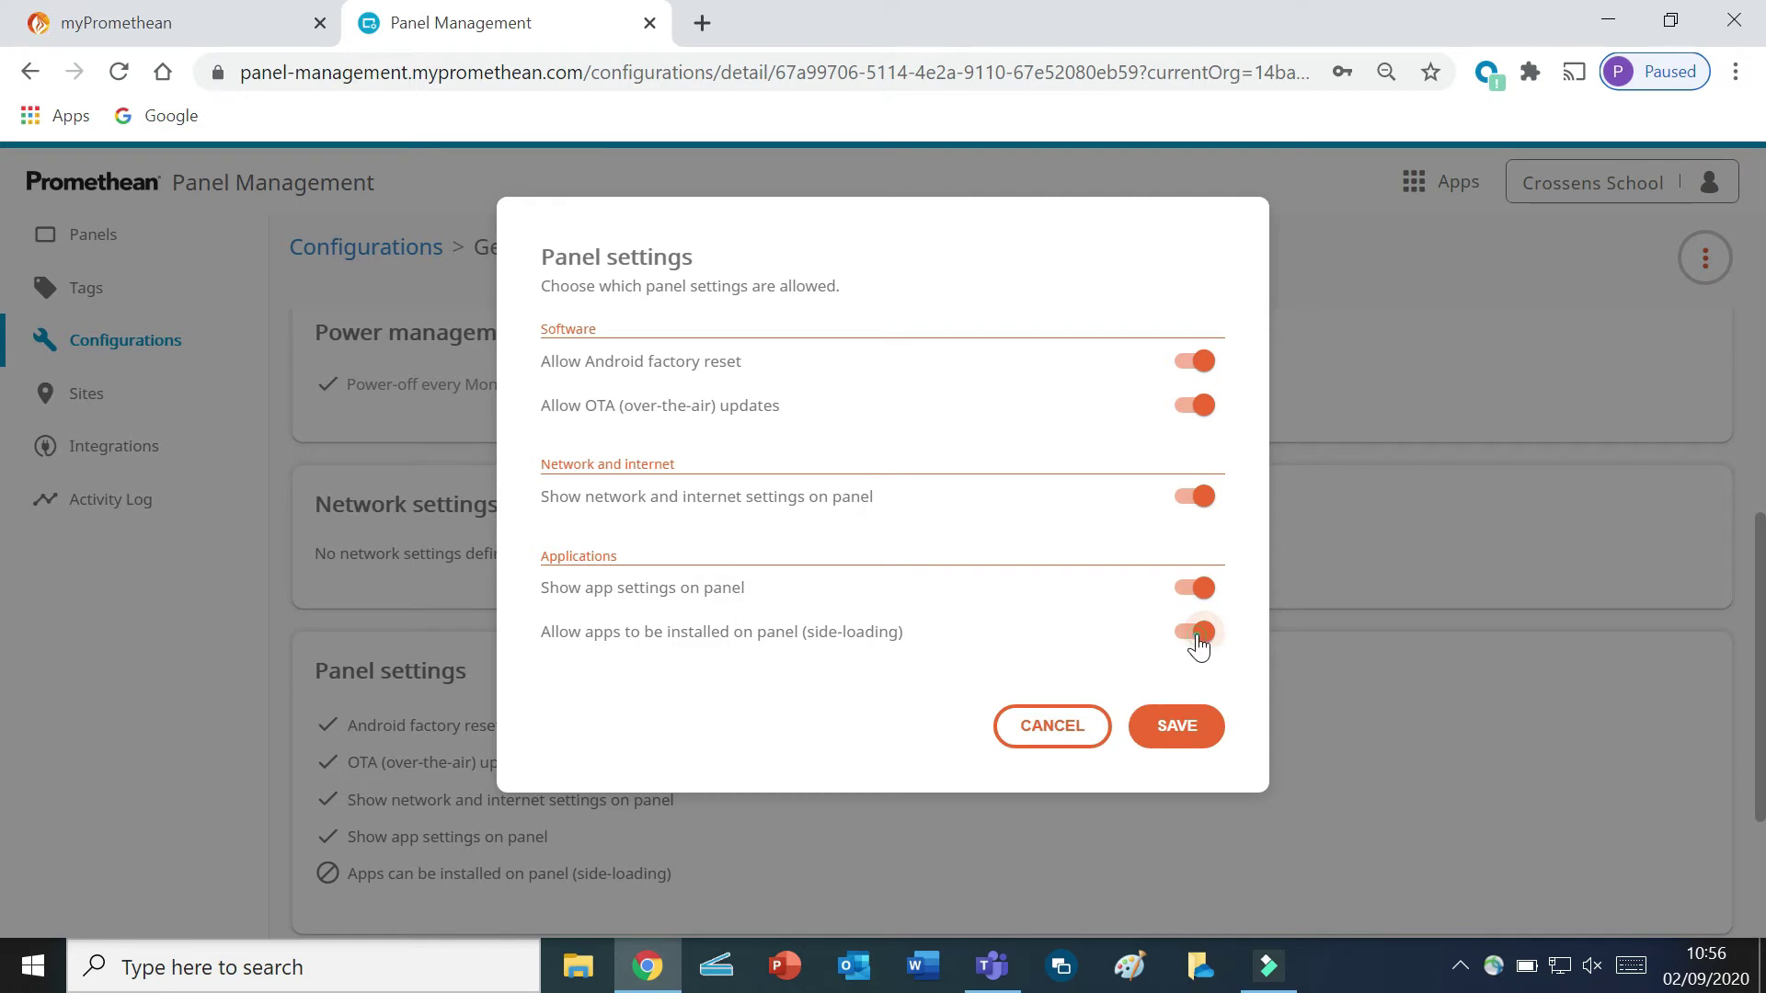
left_click(1197, 644)
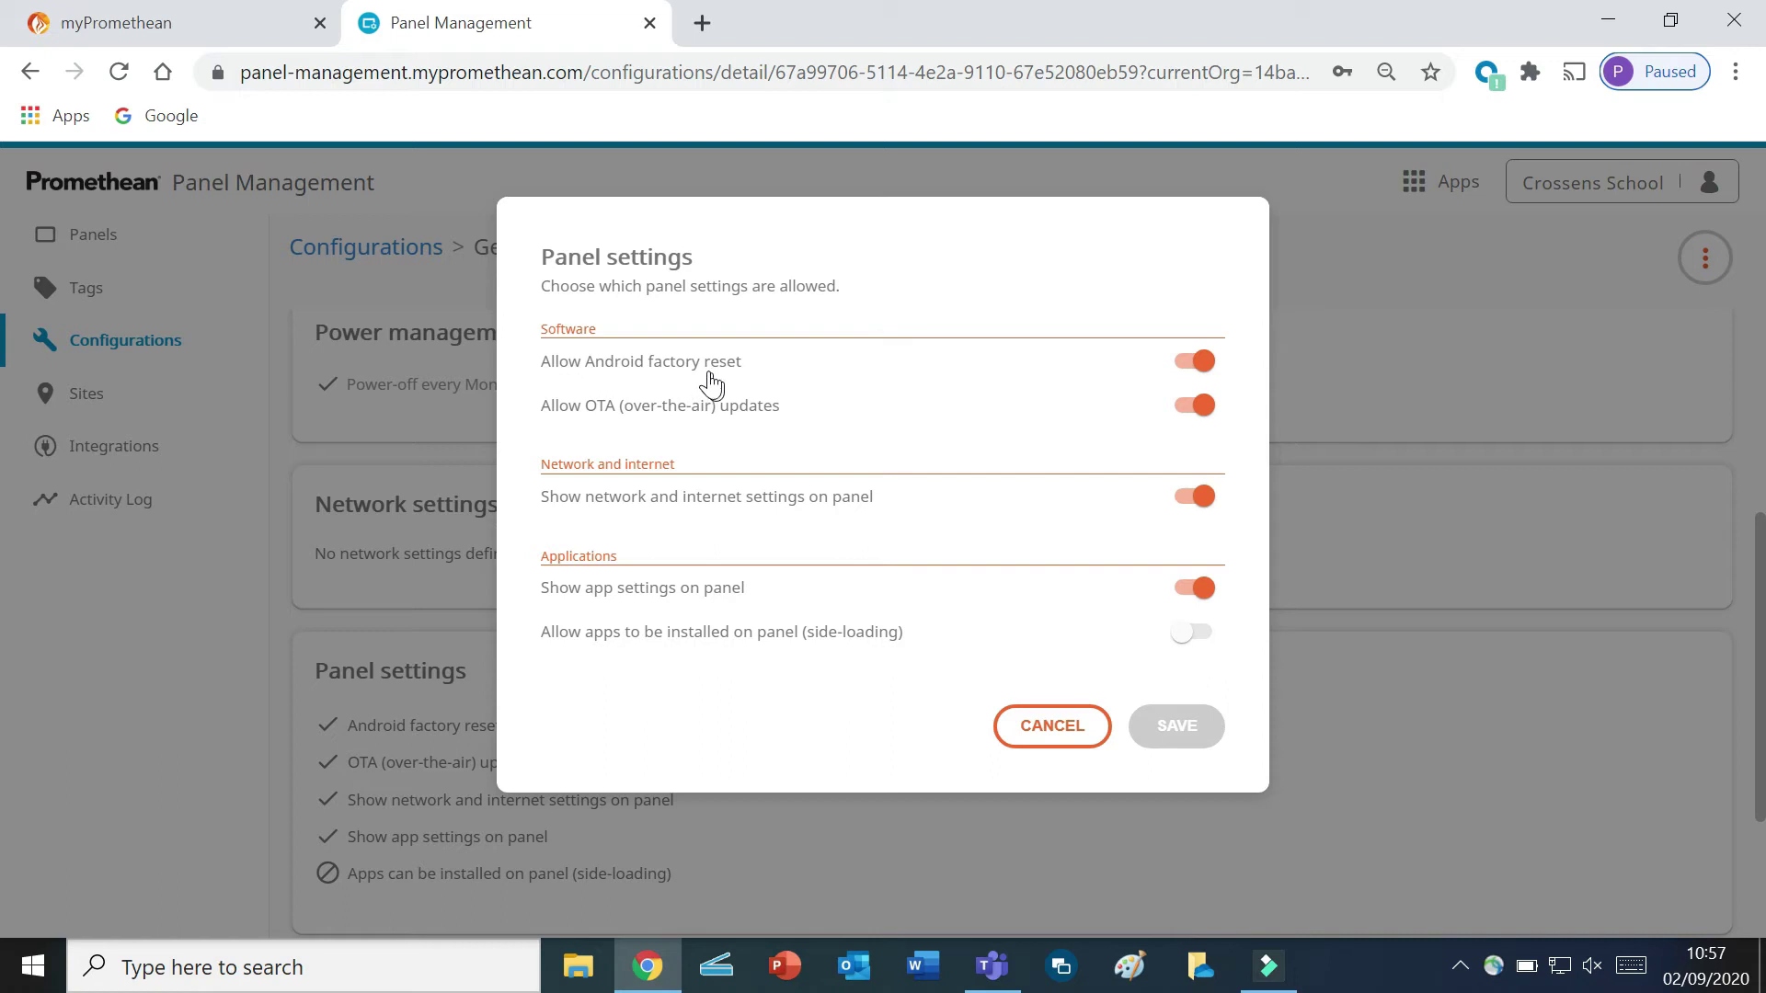
Turn off Android factory reset, OTA updates, network and internet settings, and app settings on the panel, and save the panel settings
left_click(1196, 362)
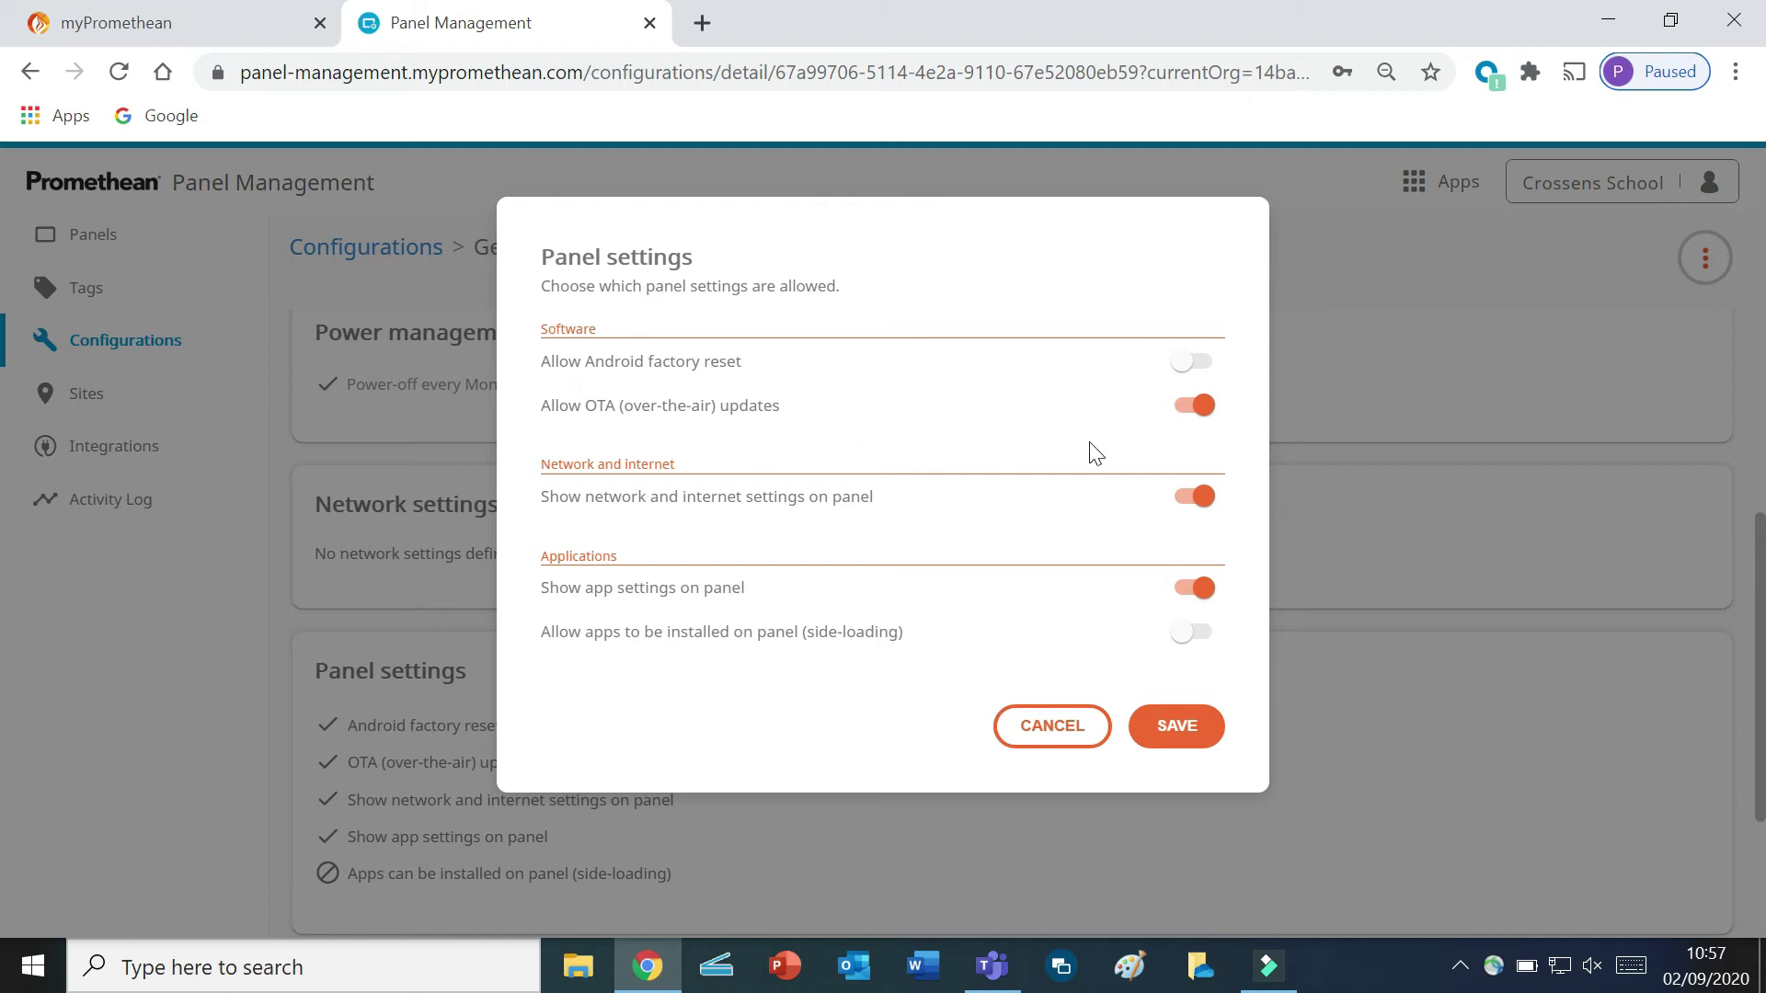
left_click(1202, 408)
left_click(1201, 498)
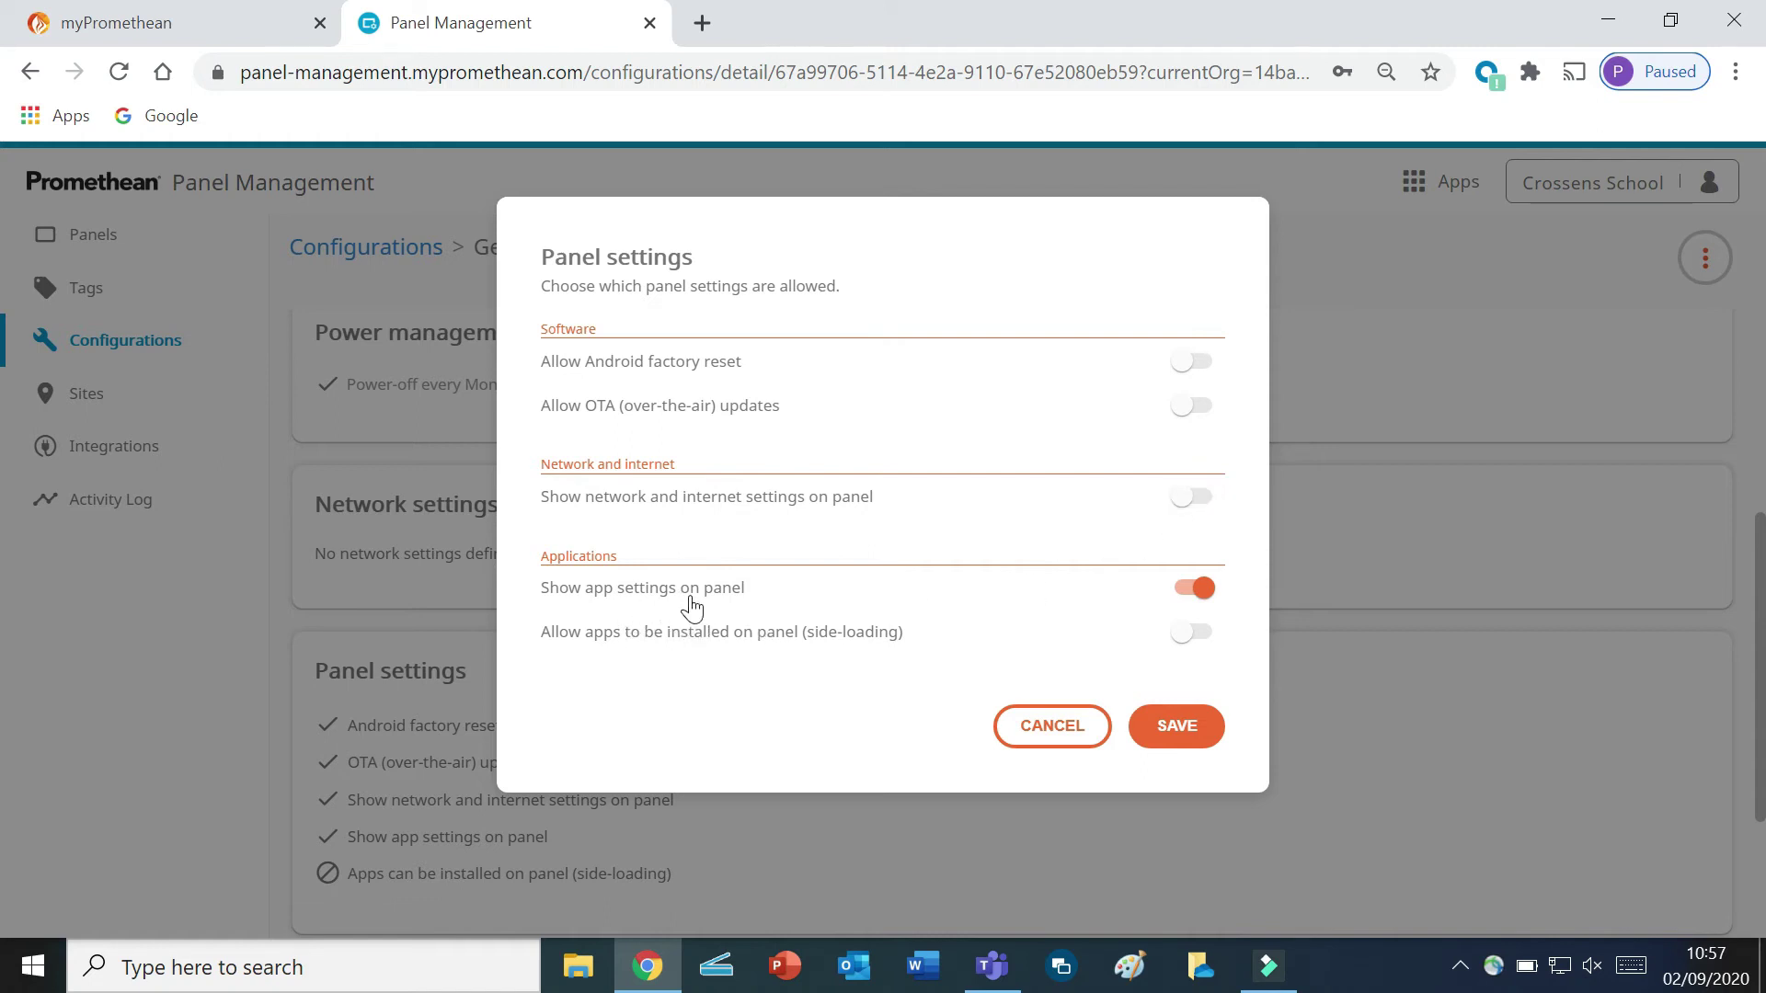
left_click(1202, 589)
left_click(1190, 727)
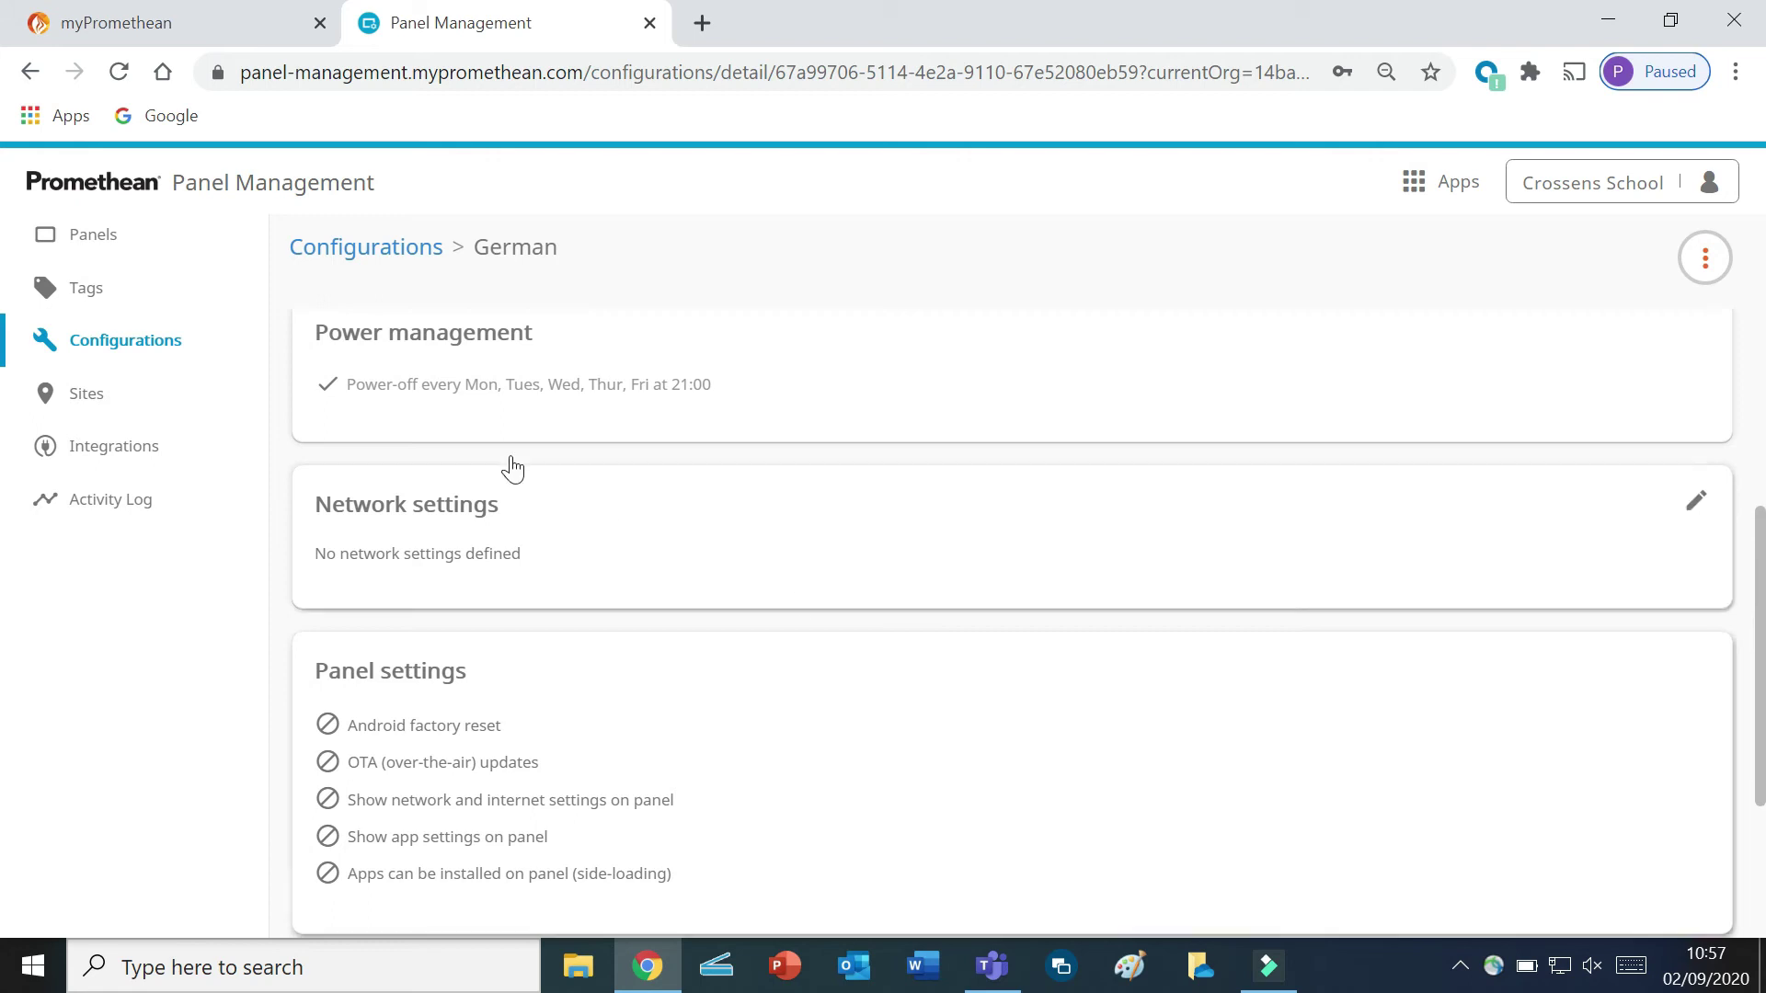
Return to the list of configurations and reopen the German configuration
left_click(140, 346)
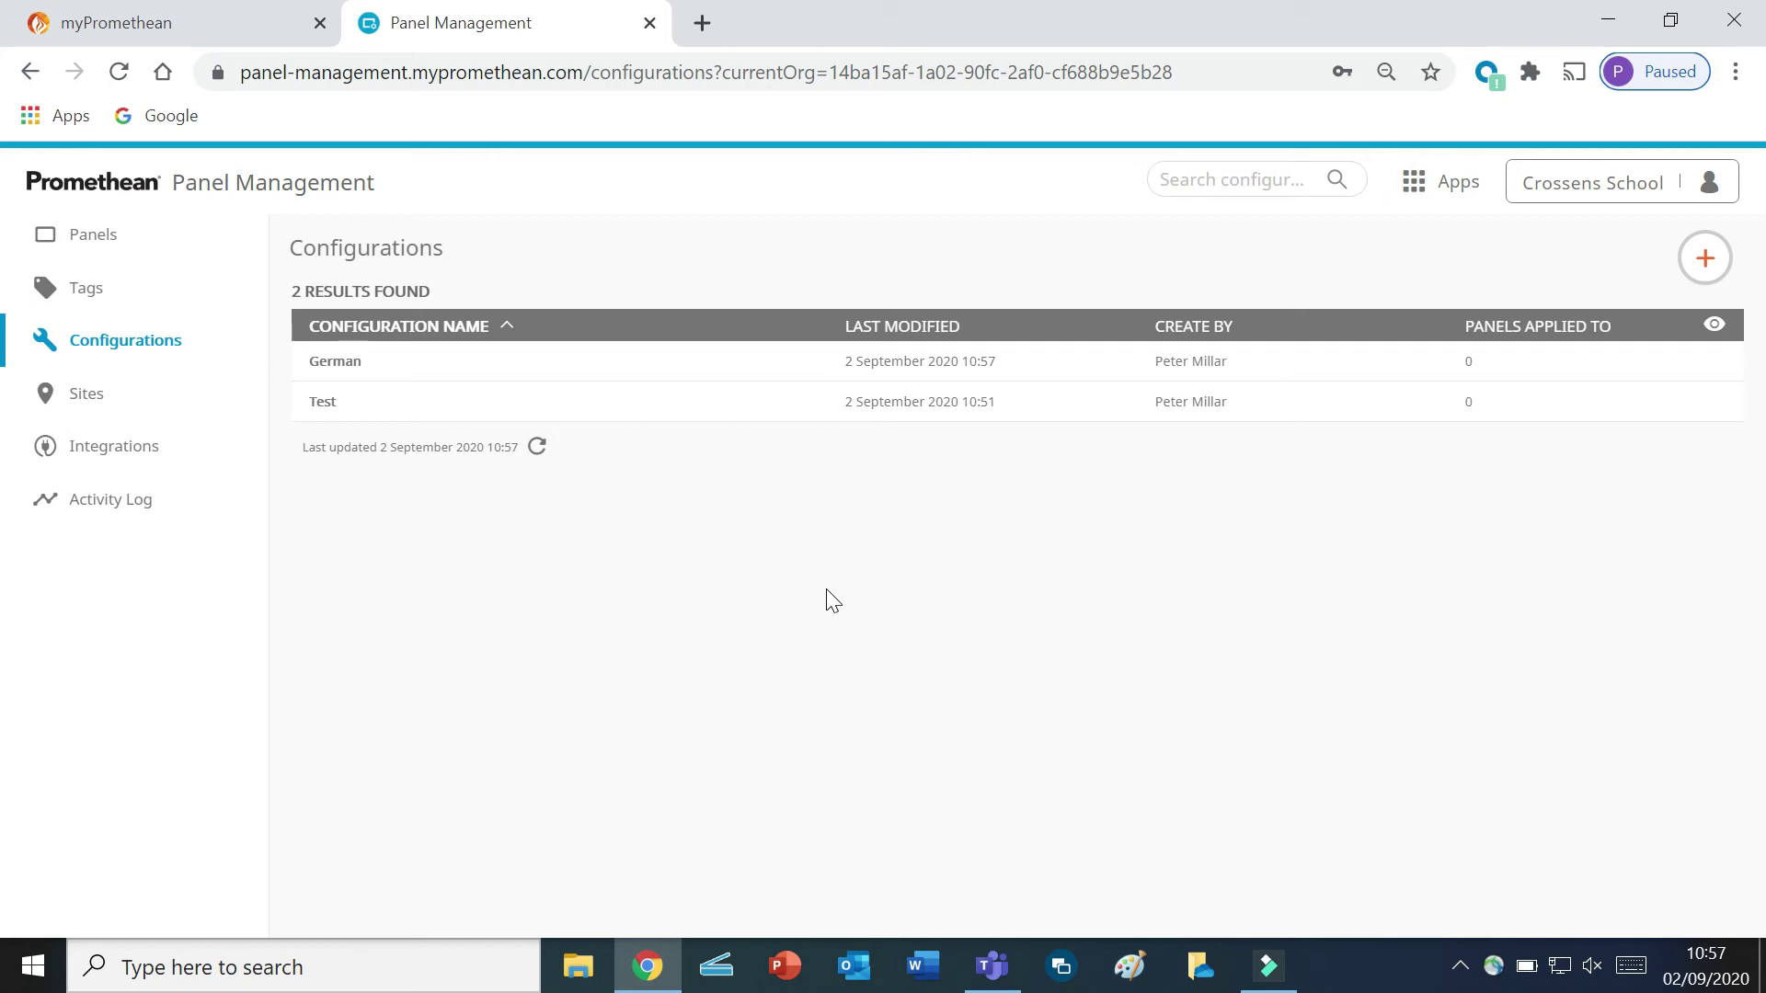
left_click(340, 365)
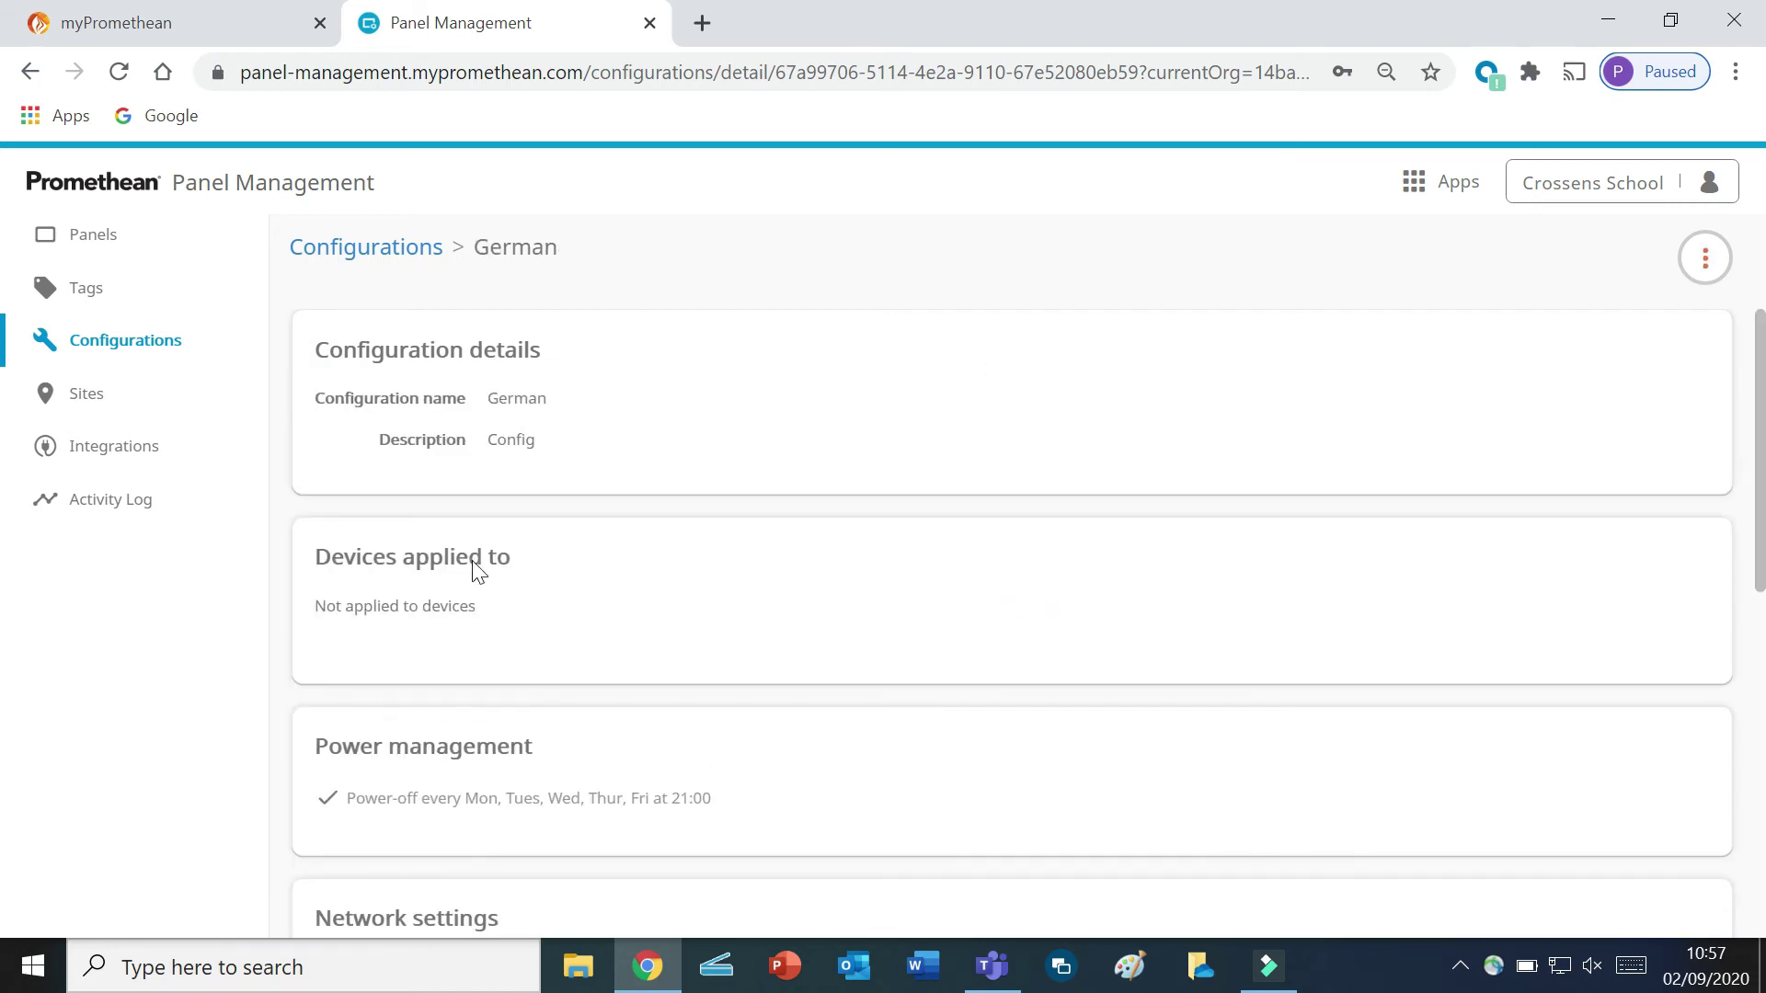
left_click(995, 610)
Apply the German configuration immediately to the only listed panel and stay on the configuration's page
left_click(1707, 256)
left_click(1592, 322)
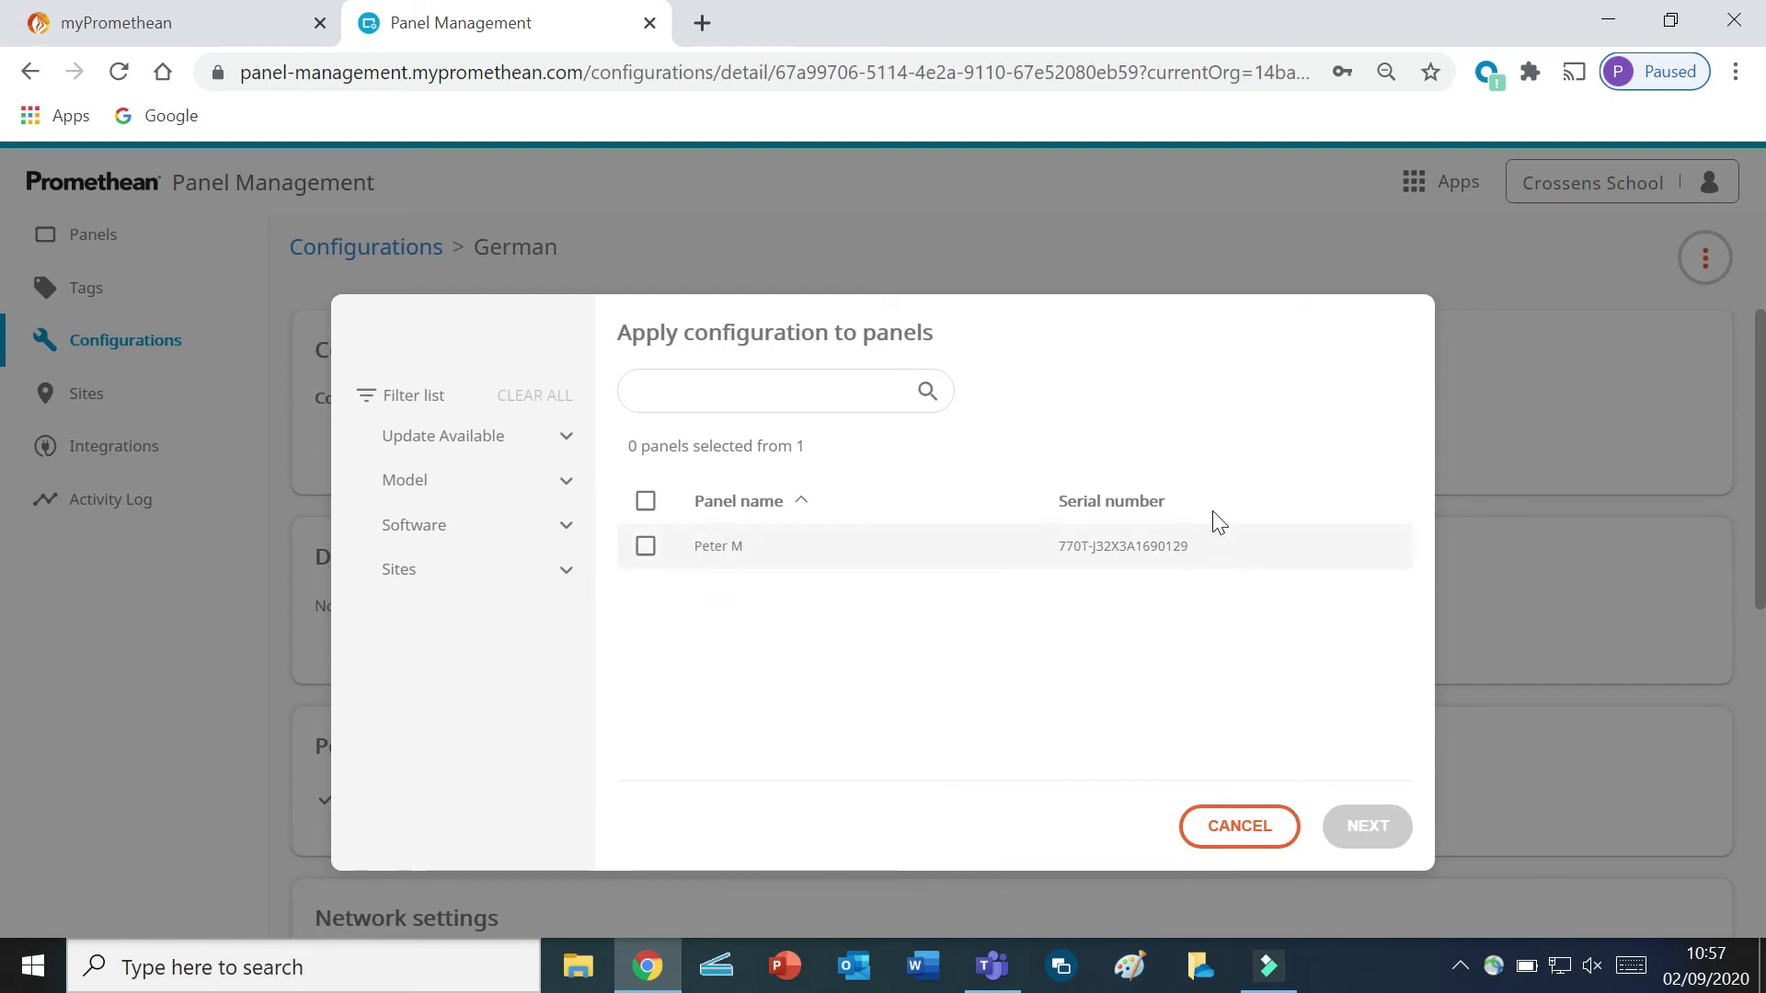
left_click(649, 552)
left_click(1346, 828)
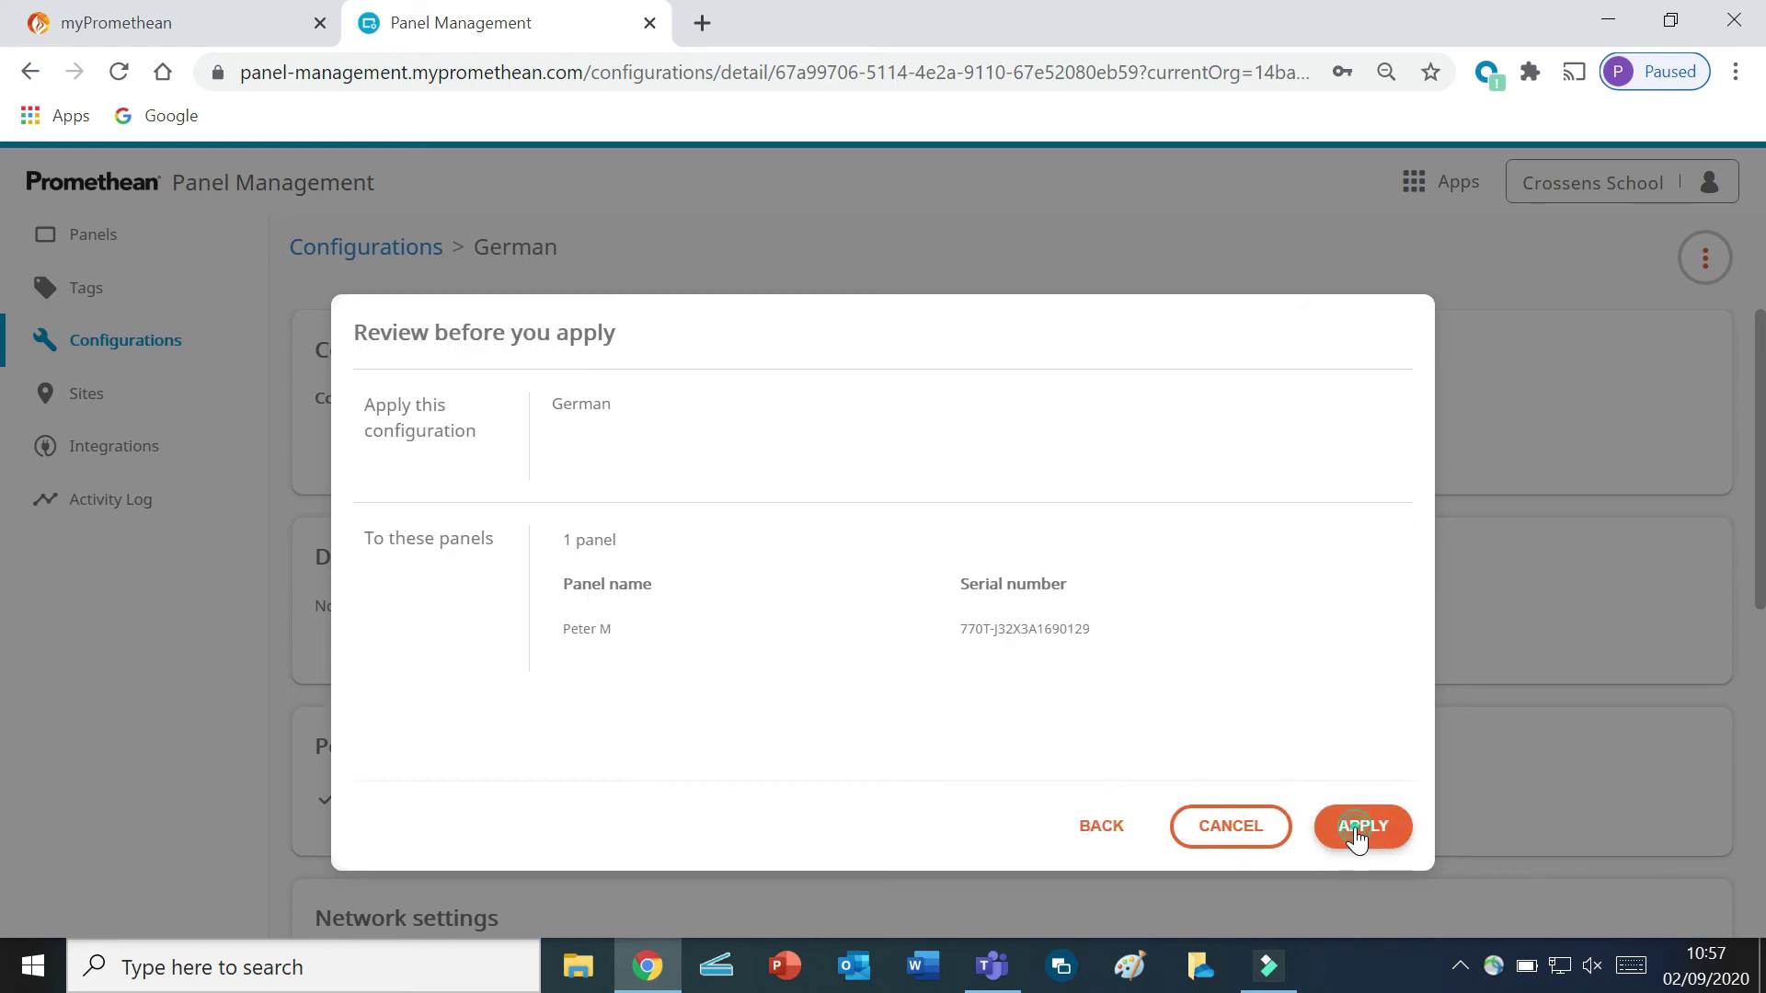
left_click(1356, 833)
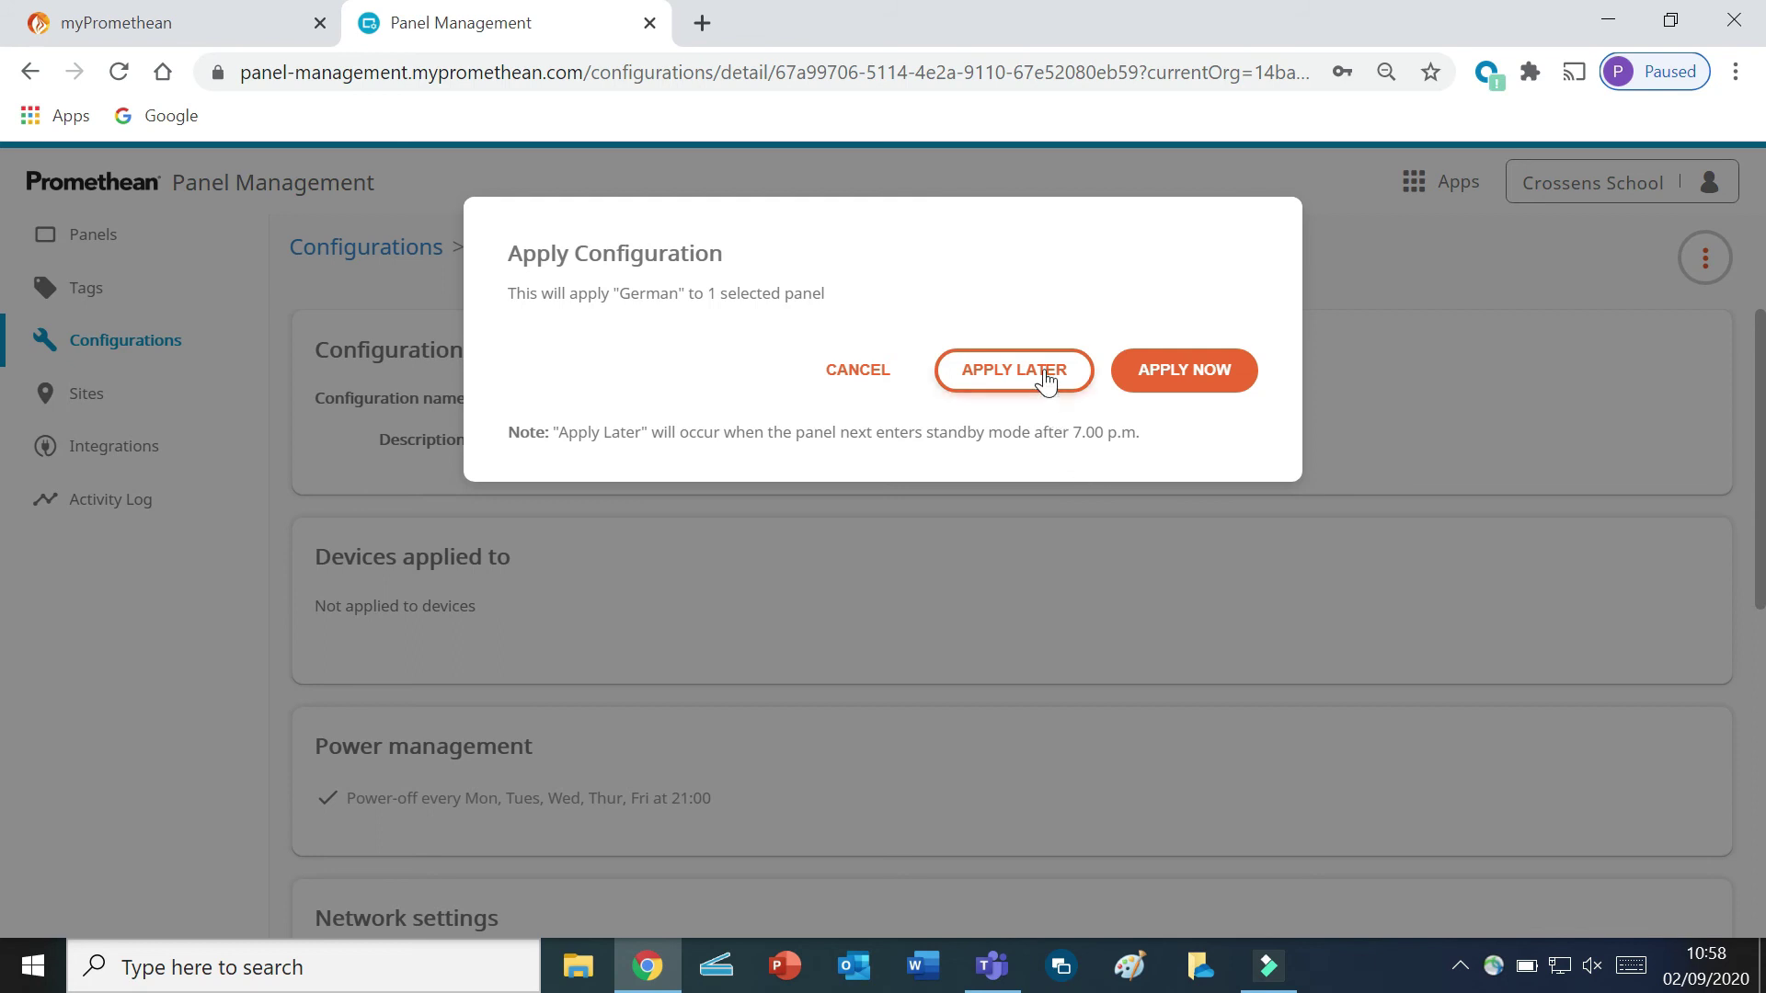
left_click(1194, 374)
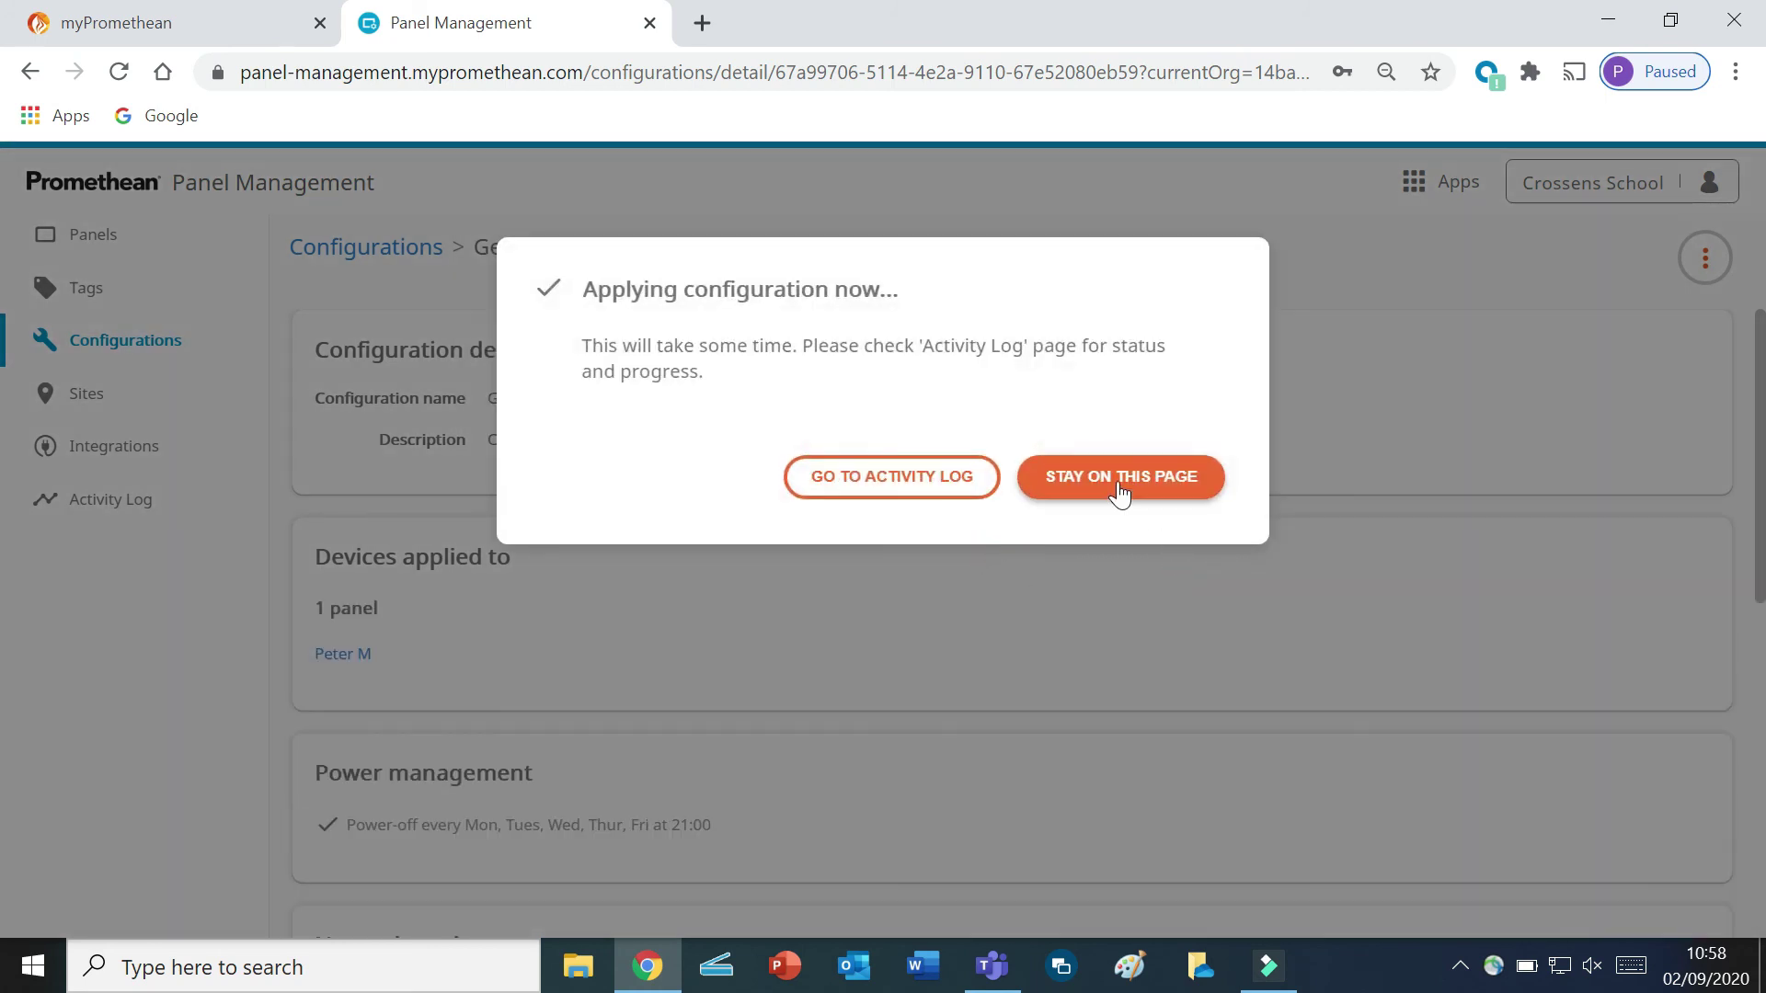
left_click(1119, 478)
Review the German configuration's power, network and panel settings and its activity log
scroll(1058, 557, "down", 3)
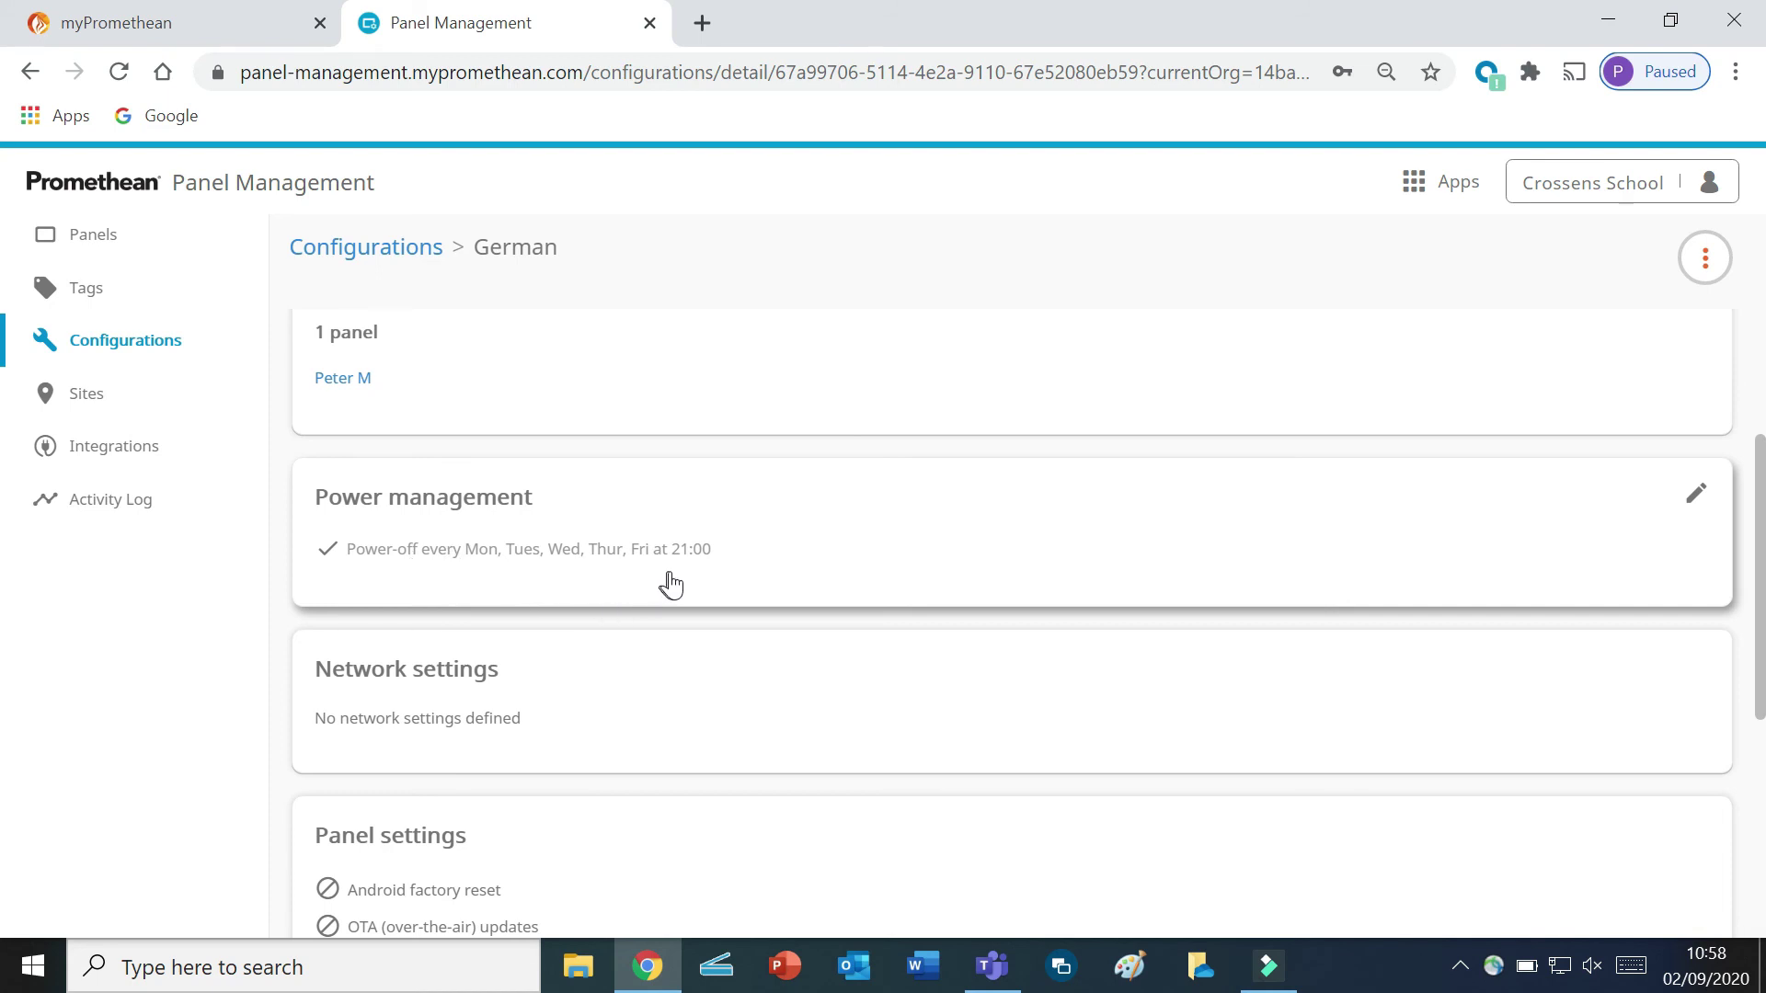
scroll(1073, 496, "down", 2)
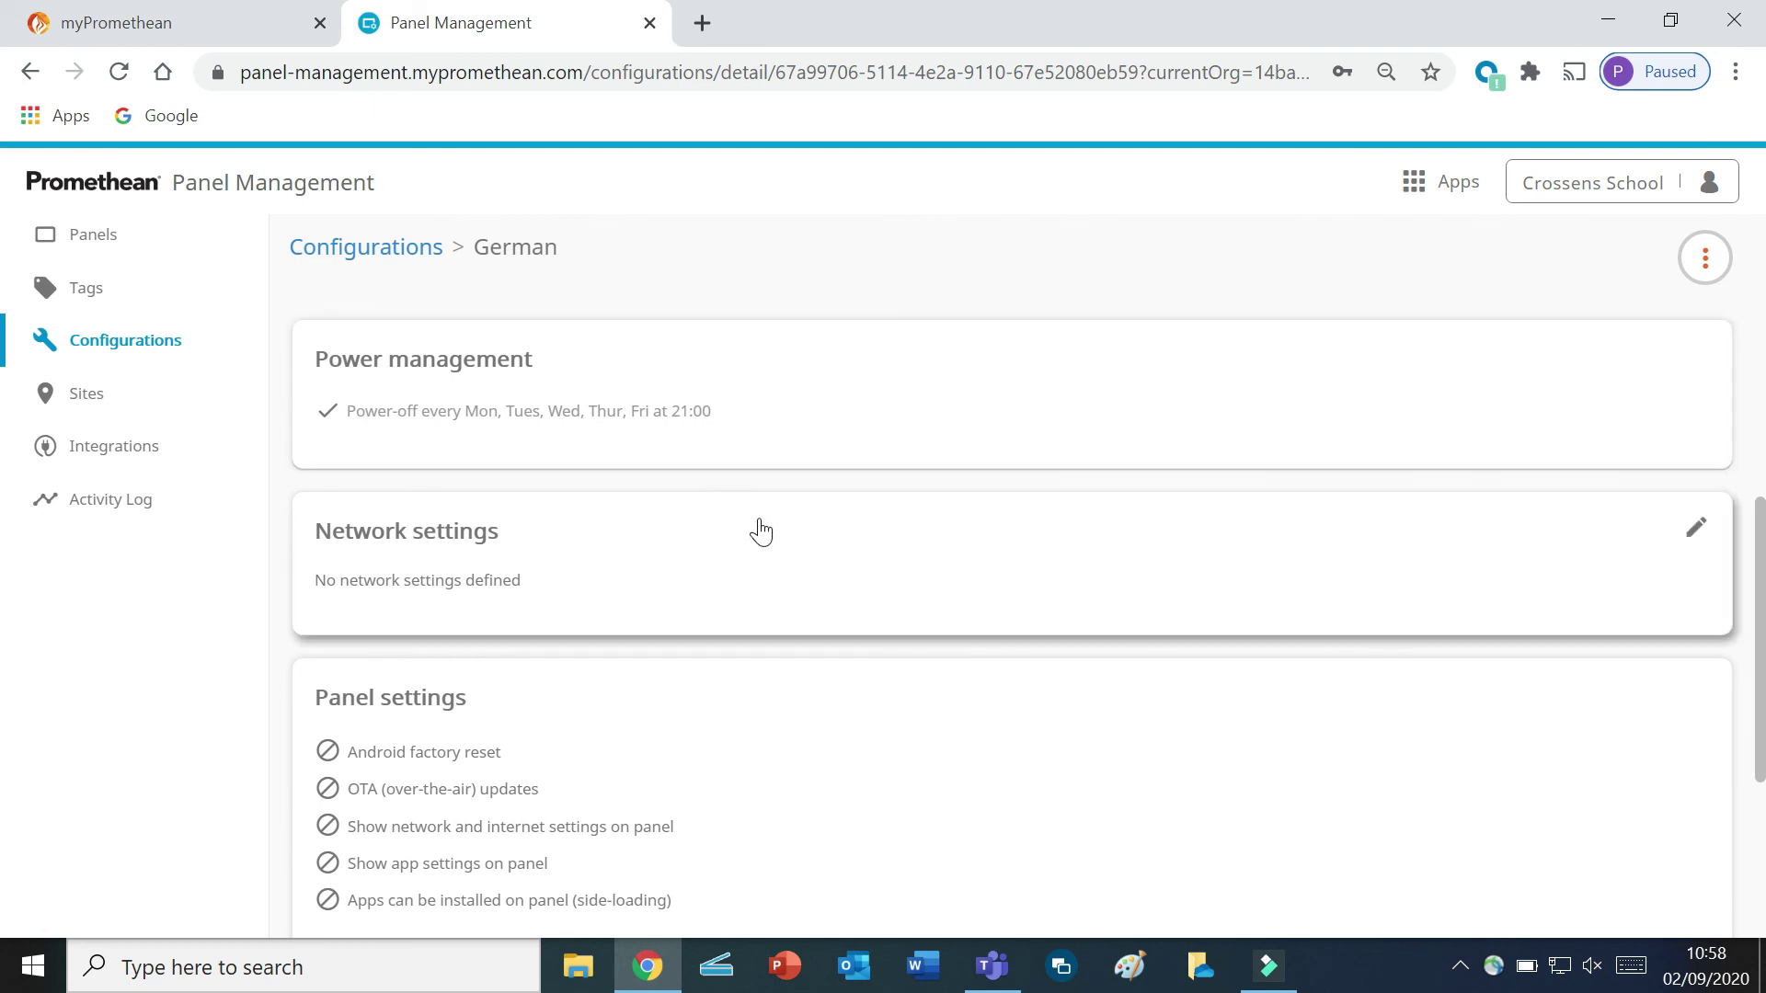
scroll(736, 487, "down", 2)
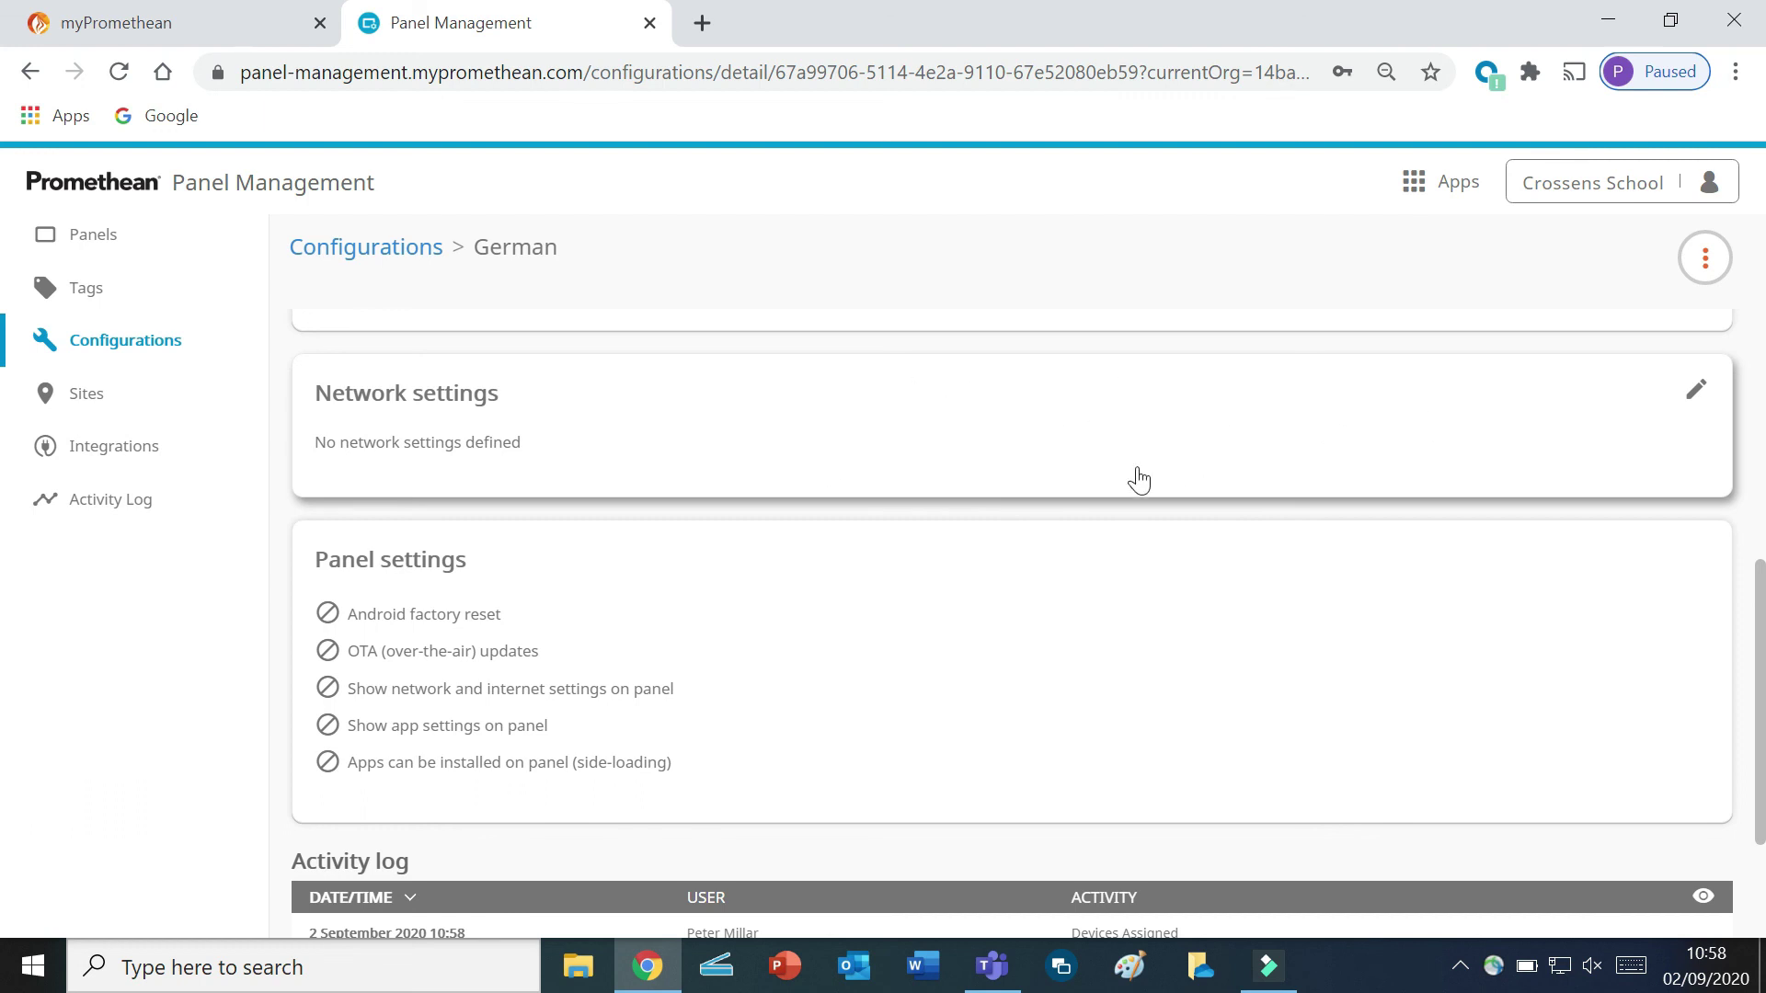
scroll(1135, 477, "down", 2)
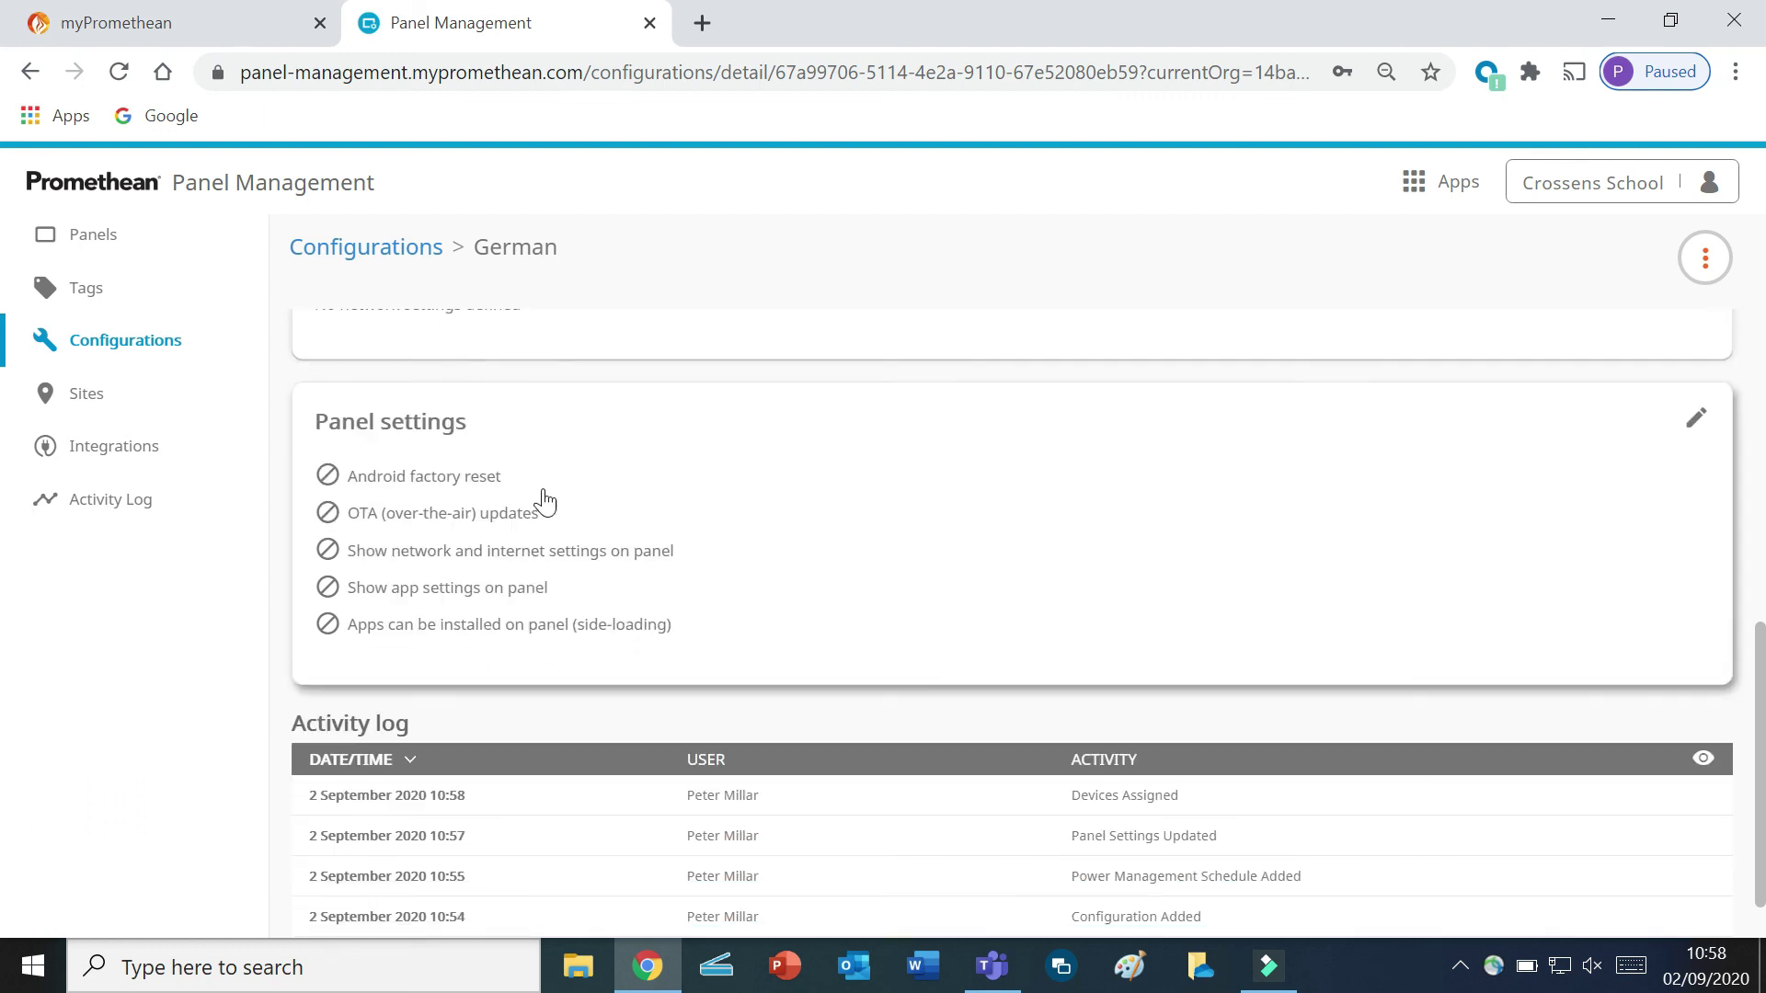